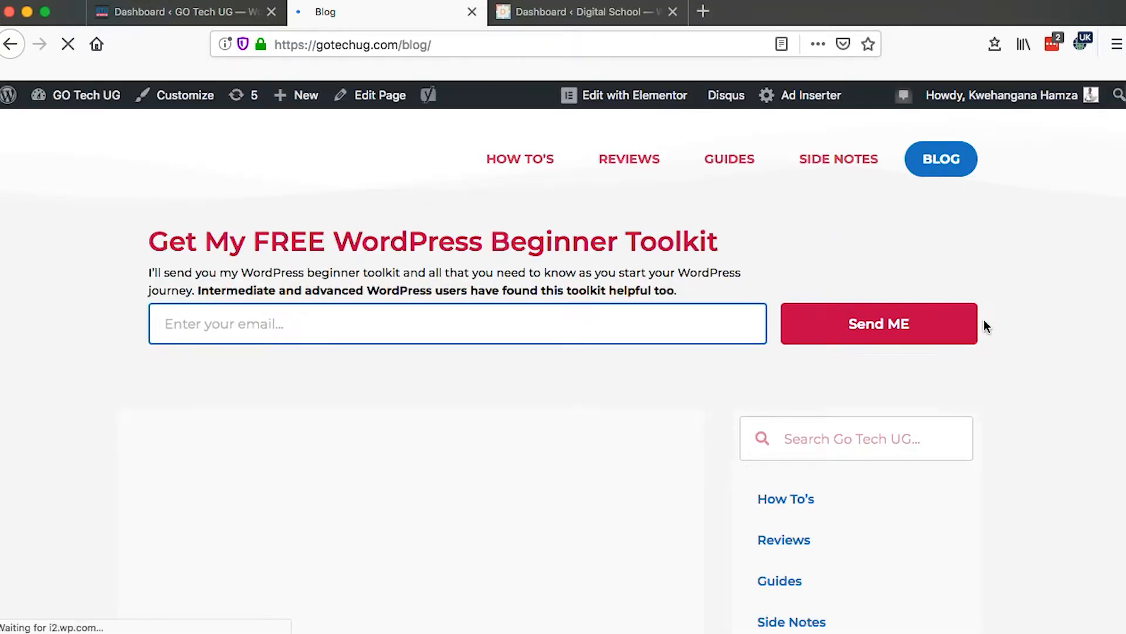
Look through the GO Tech UG blog posts and open the posts list in the Digital School dashboard.
scroll(983, 319, down, 7)
scroll(984, 320, down, 15)
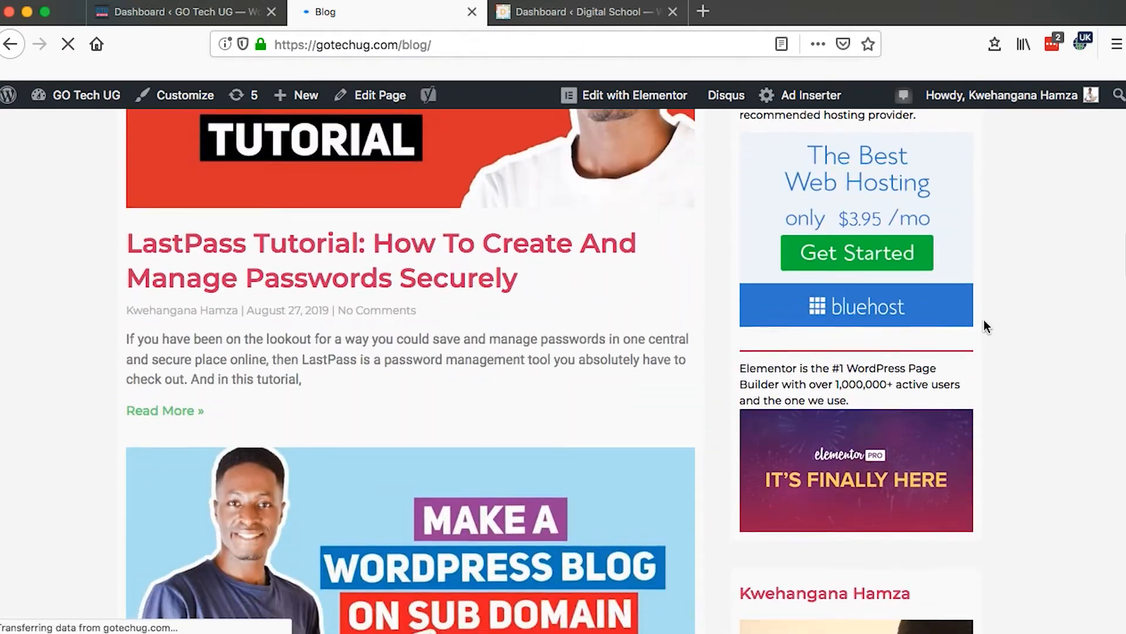
scroll(984, 320, down, 7)
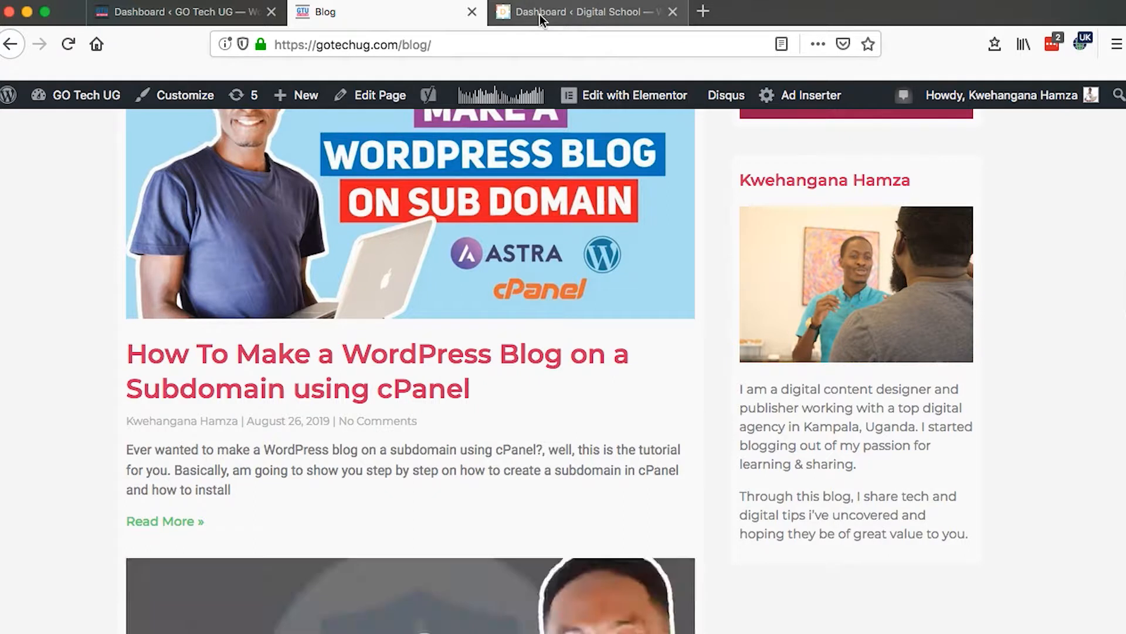
click(540, 15)
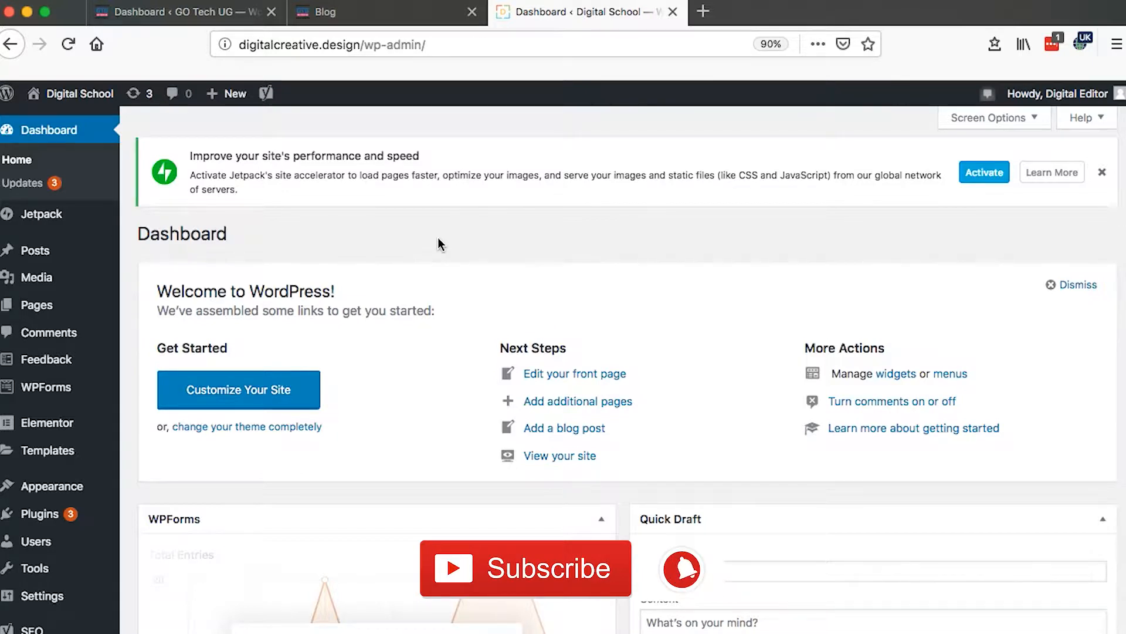
click(41, 251)
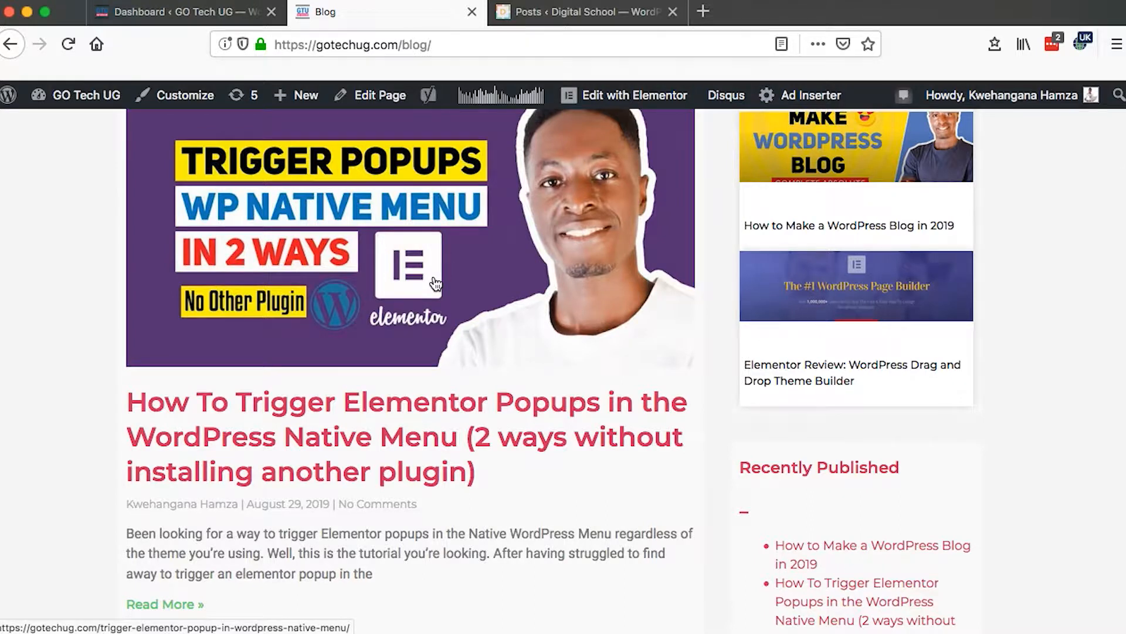
Review the most recent articles at the start of the GO Tech UG blog page.
scroll(435, 283, up, 10)
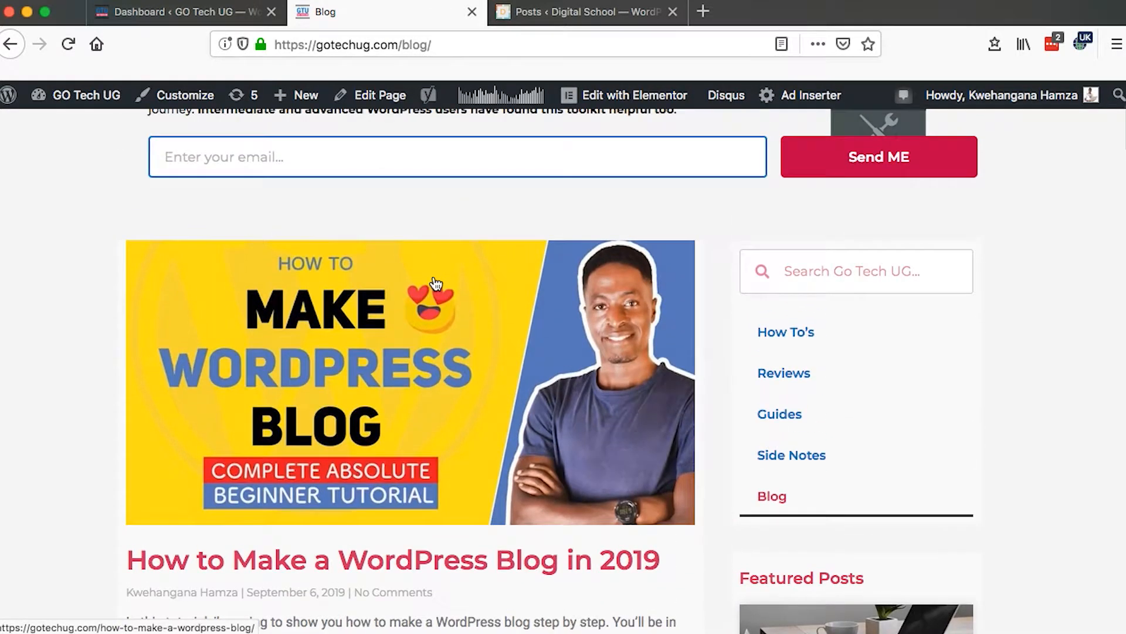
scroll(435, 283, down, 6)
scroll(461, 262, up, 2)
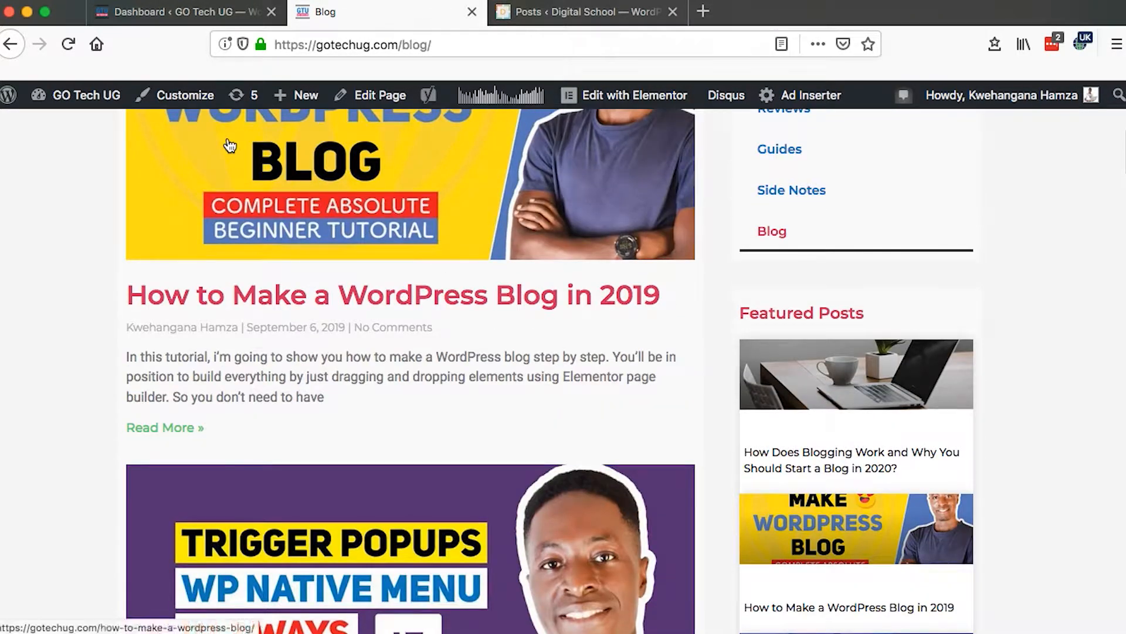
Open the content export page in the GO Tech UG dashboard and bring up the choices of what to export.
click(158, 17)
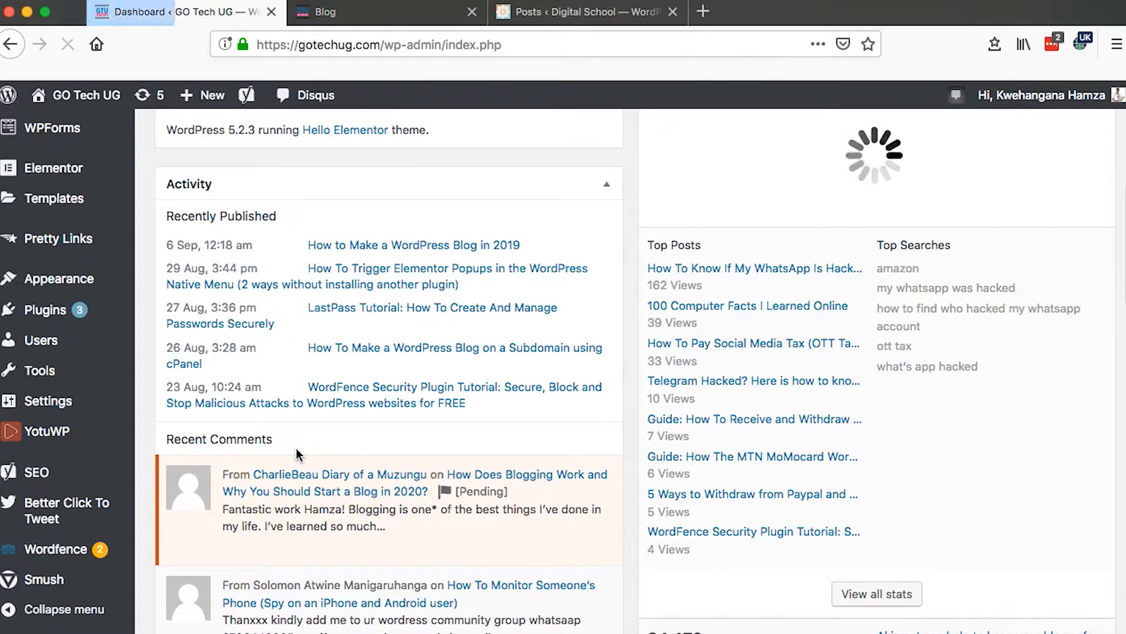
scroll(235, 440, down, 1)
mouse_move(115, 383)
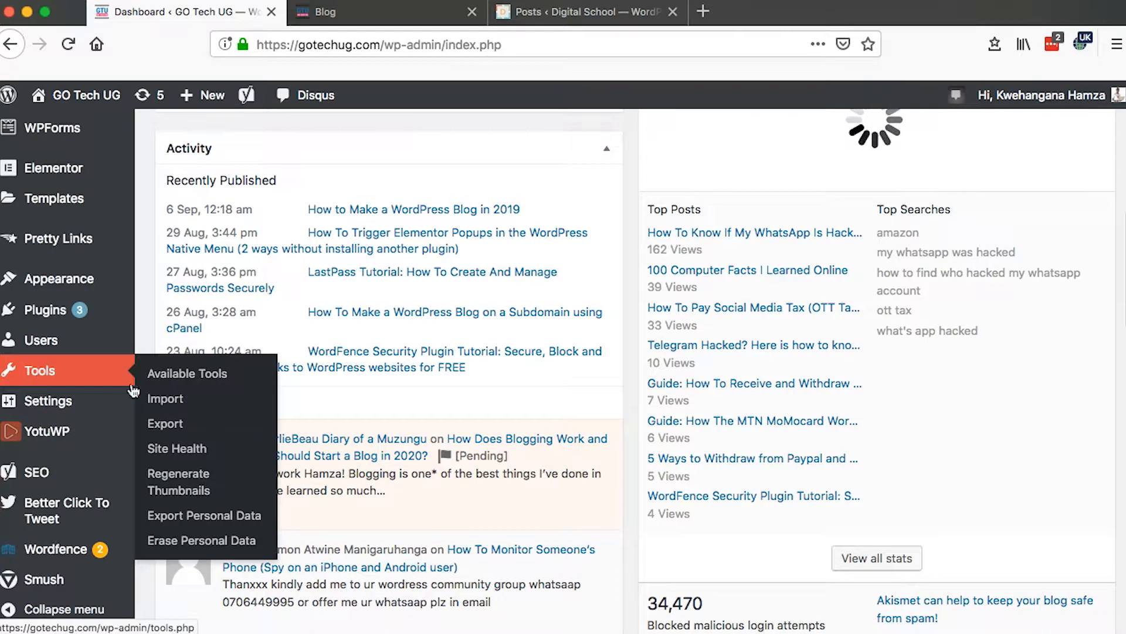
click(164, 427)
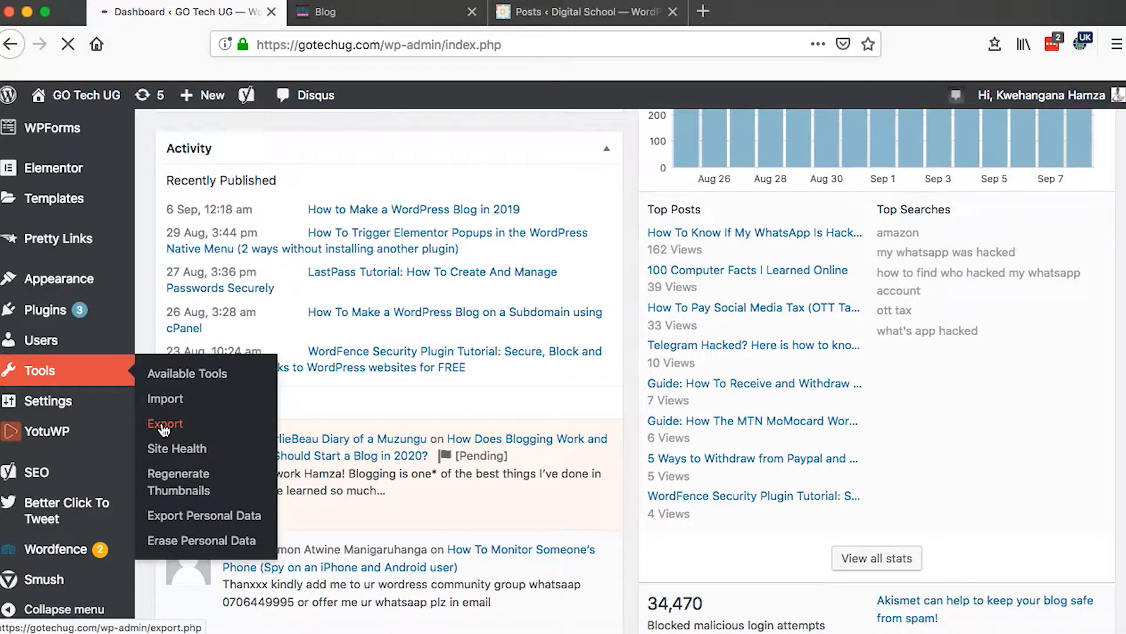
scroll(739, 367, down, 5)
scroll(738, 367, up, 3)
scroll(738, 368, down, 2)
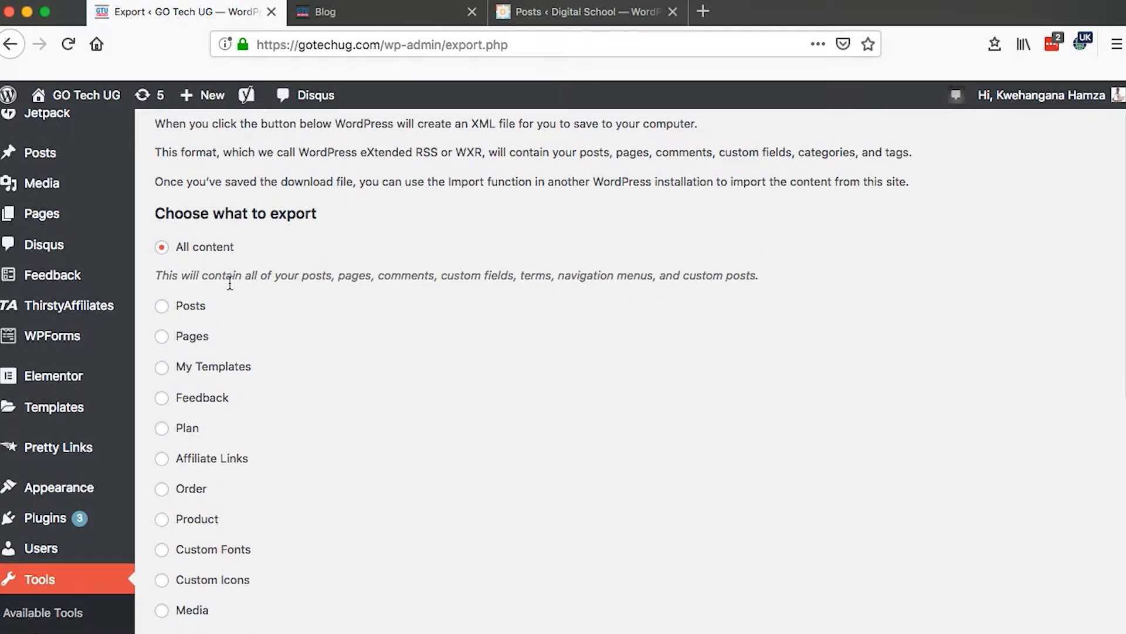
Choose to export only posts and limit them to the How To's category.
click(185, 307)
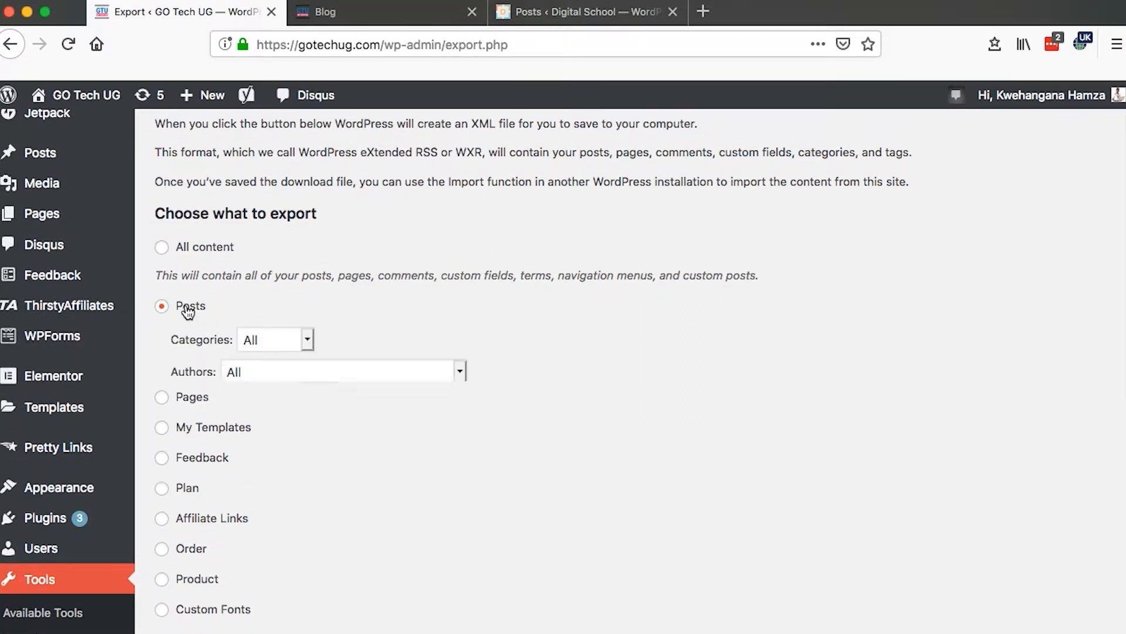
click(308, 341)
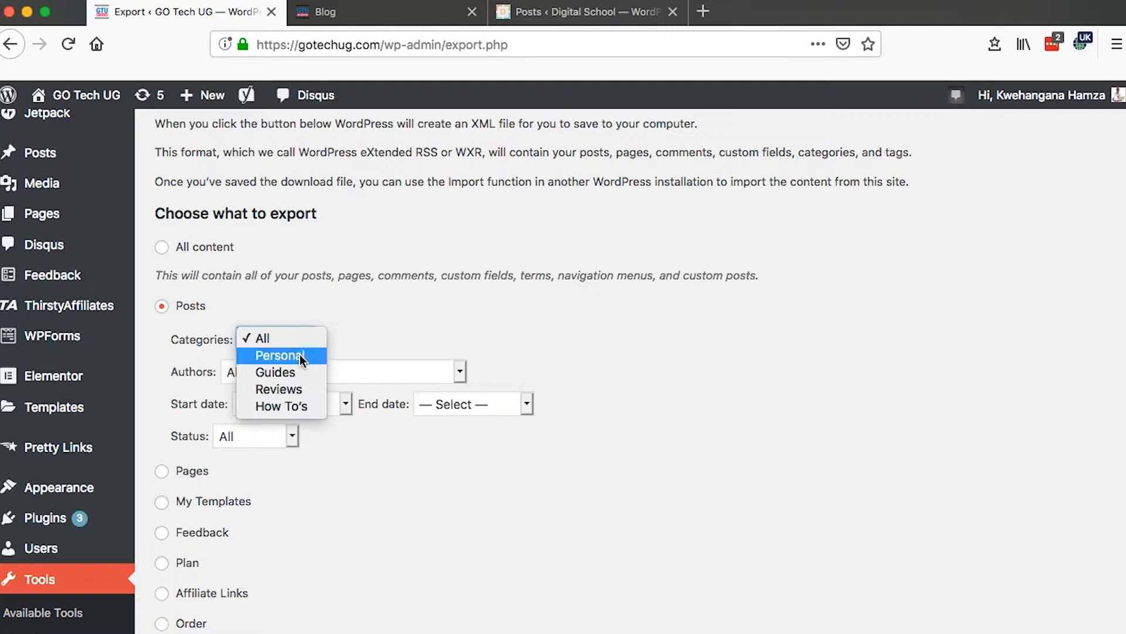
click(297, 407)
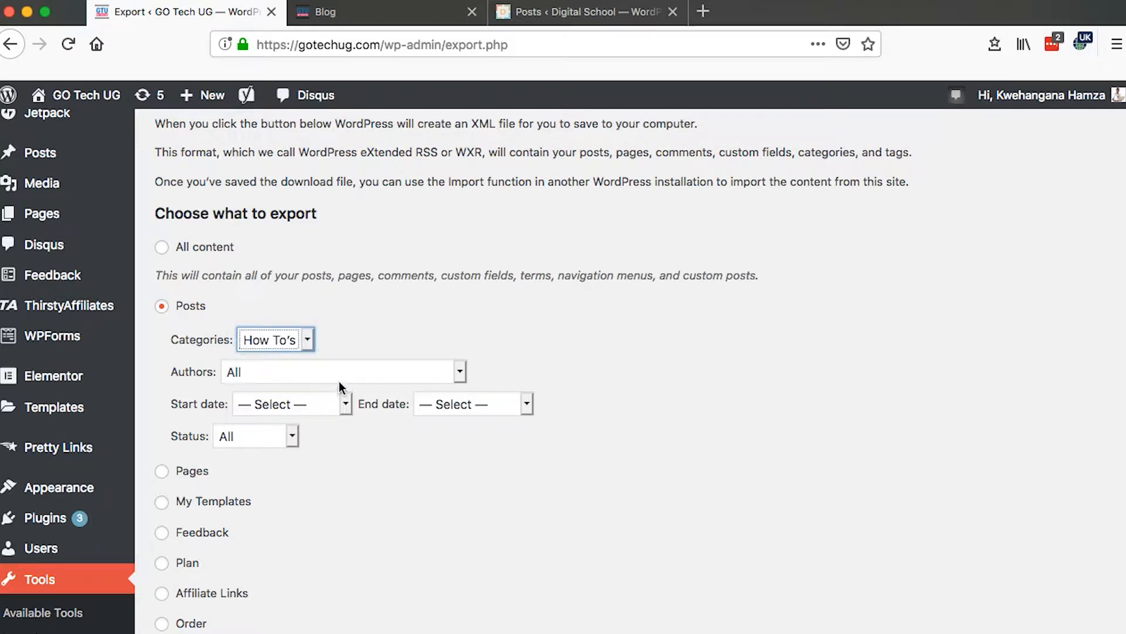
Keep all authors and an unselected start date for the export, and set the post status to Published.
click(460, 371)
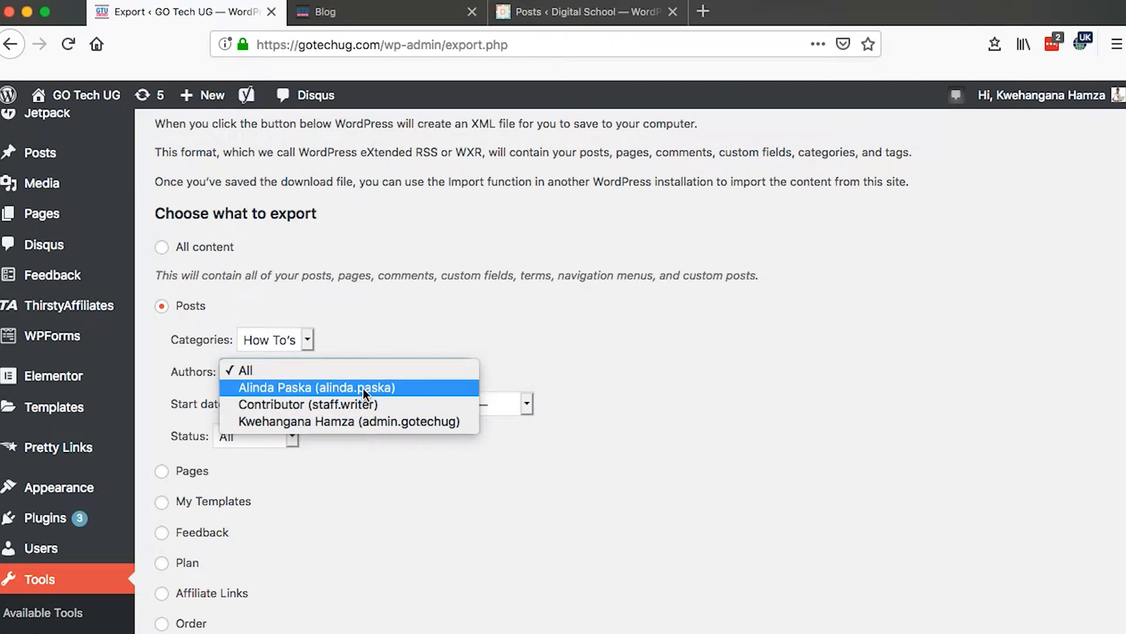
click(358, 373)
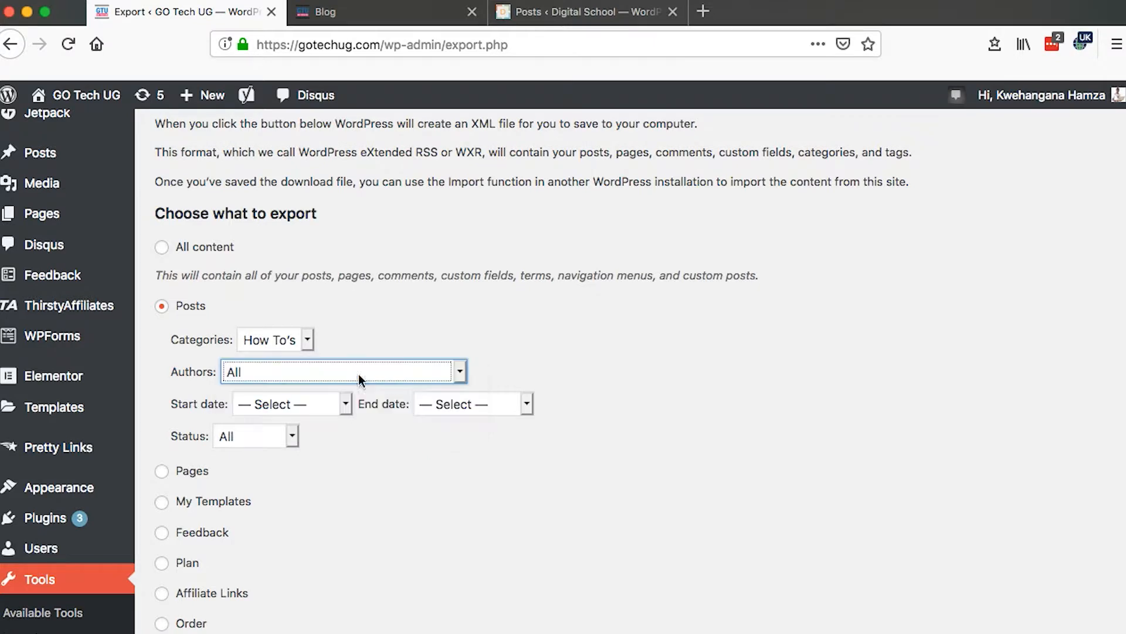
click(345, 403)
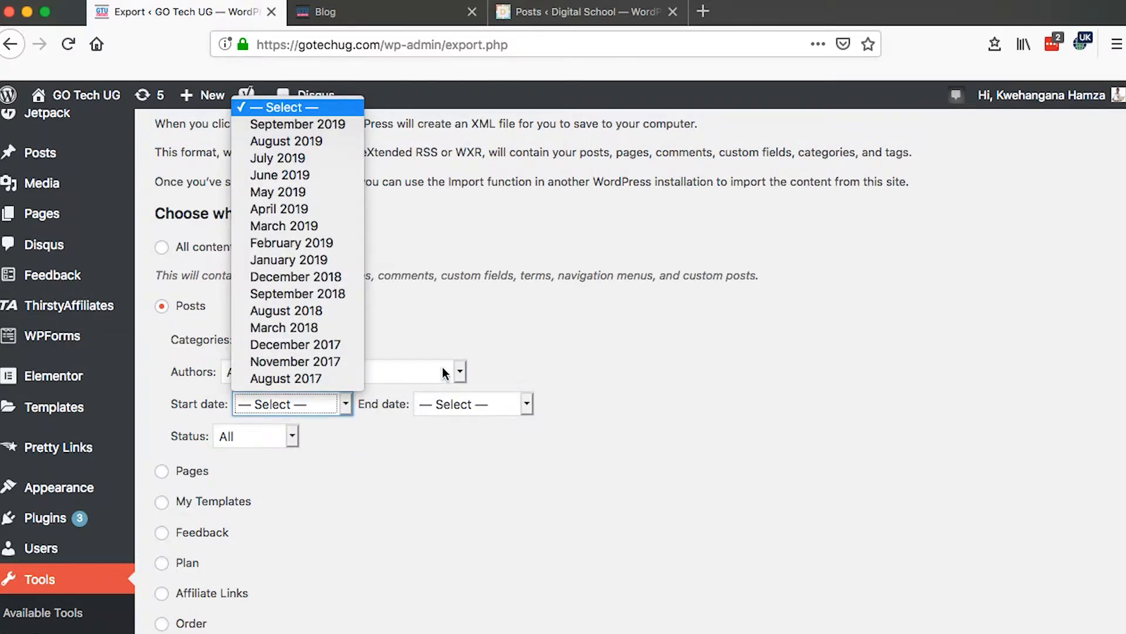
click(465, 346)
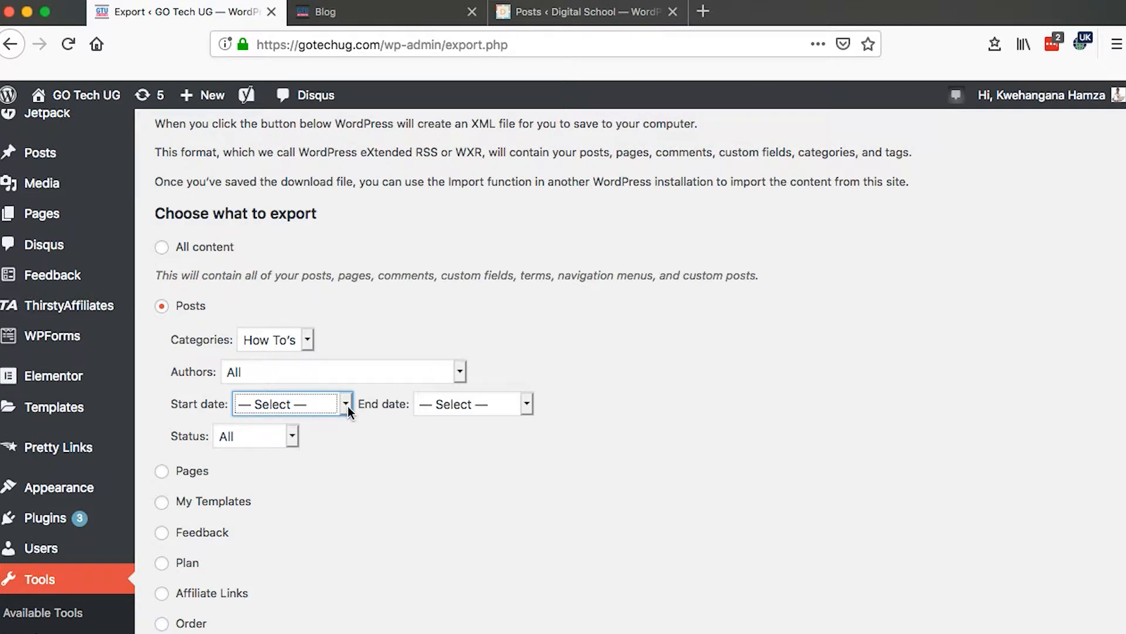
click(292, 434)
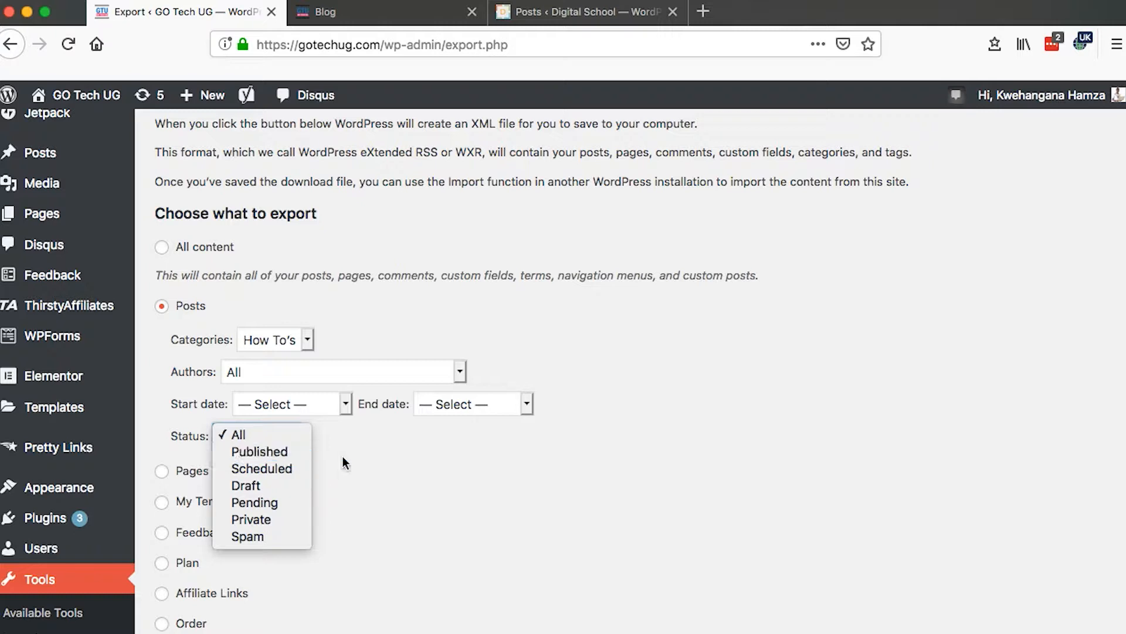
click(267, 450)
Download the export file and save gotechug.WordPress.2019-09-08.xml to the computer.
scroll(411, 475, down, 7)
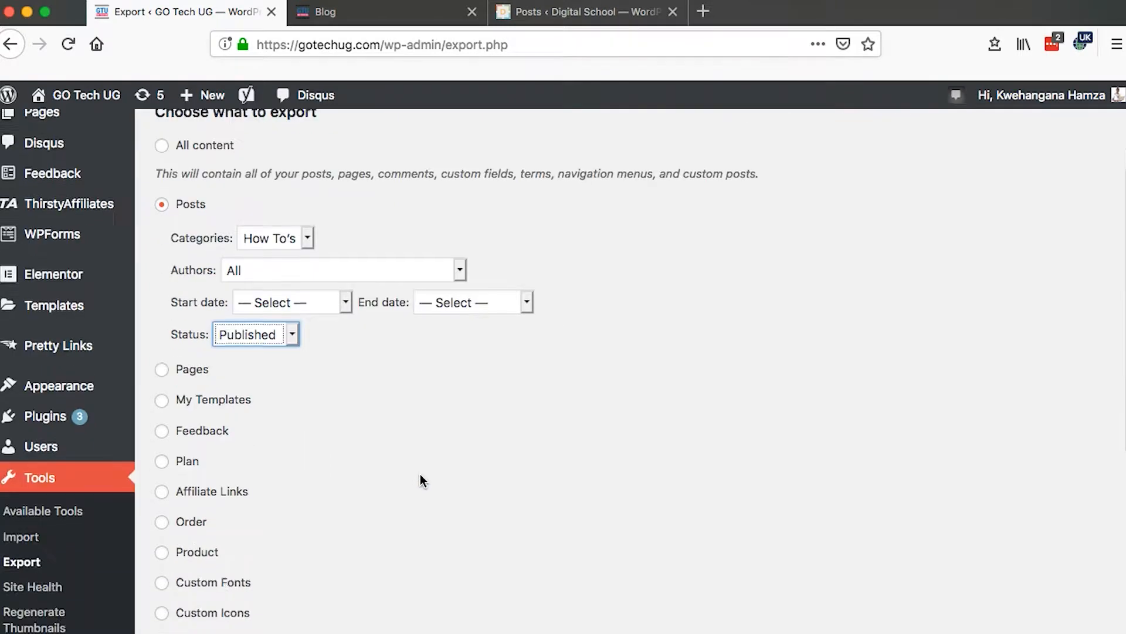
click(266, 379)
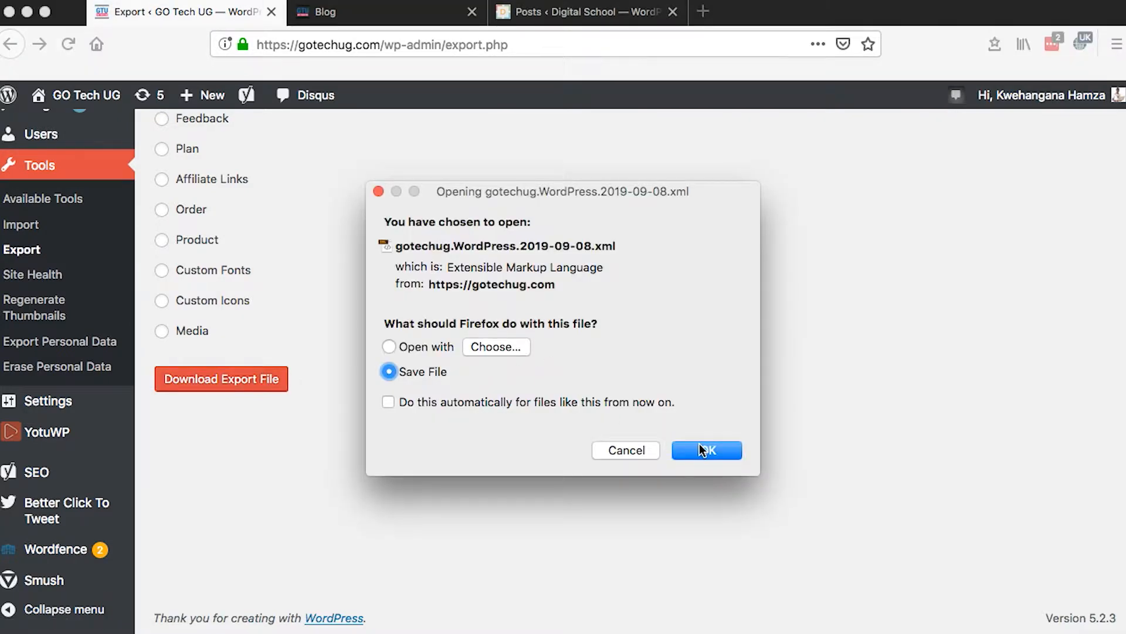
click(704, 449)
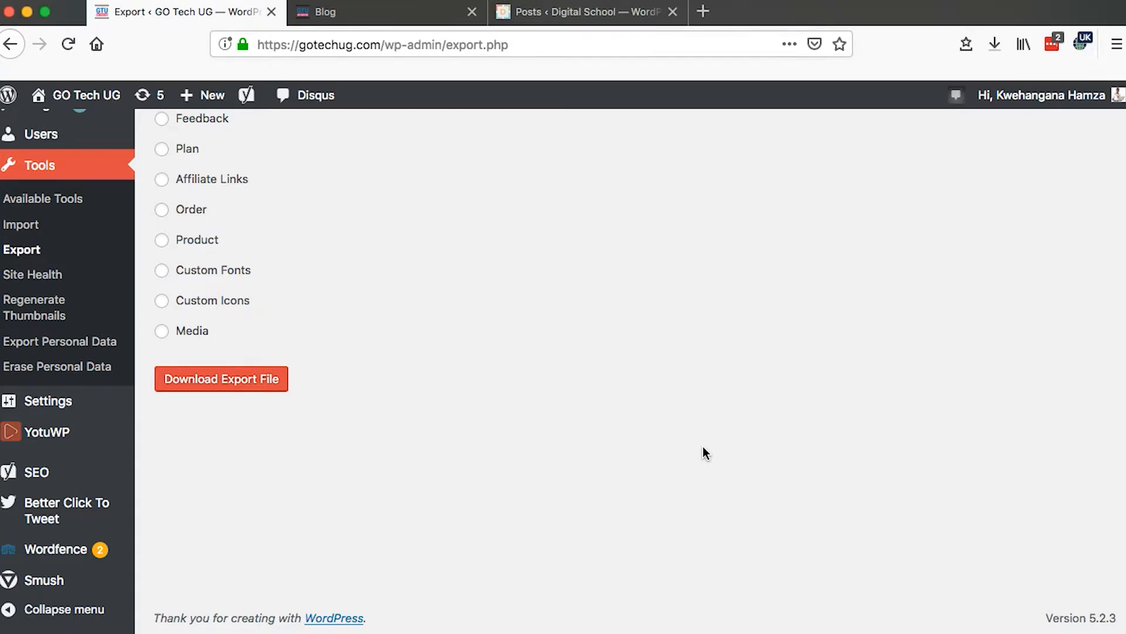
scroll(704, 452, up, 1)
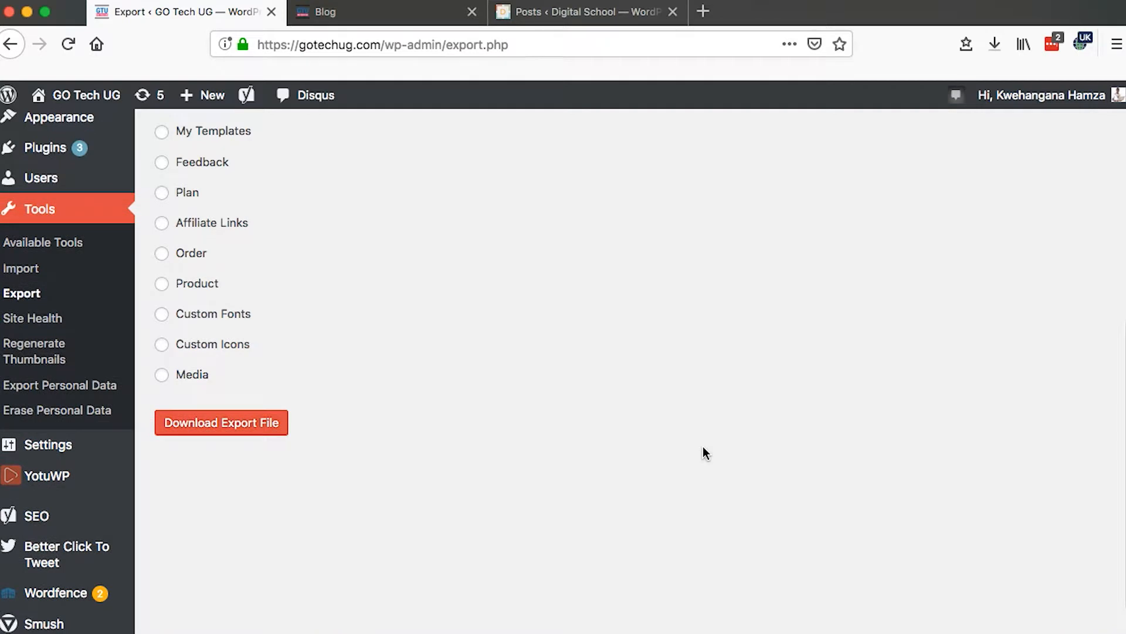
Open the import page in the Digital School dashboard and look over the available importers.
click(527, 20)
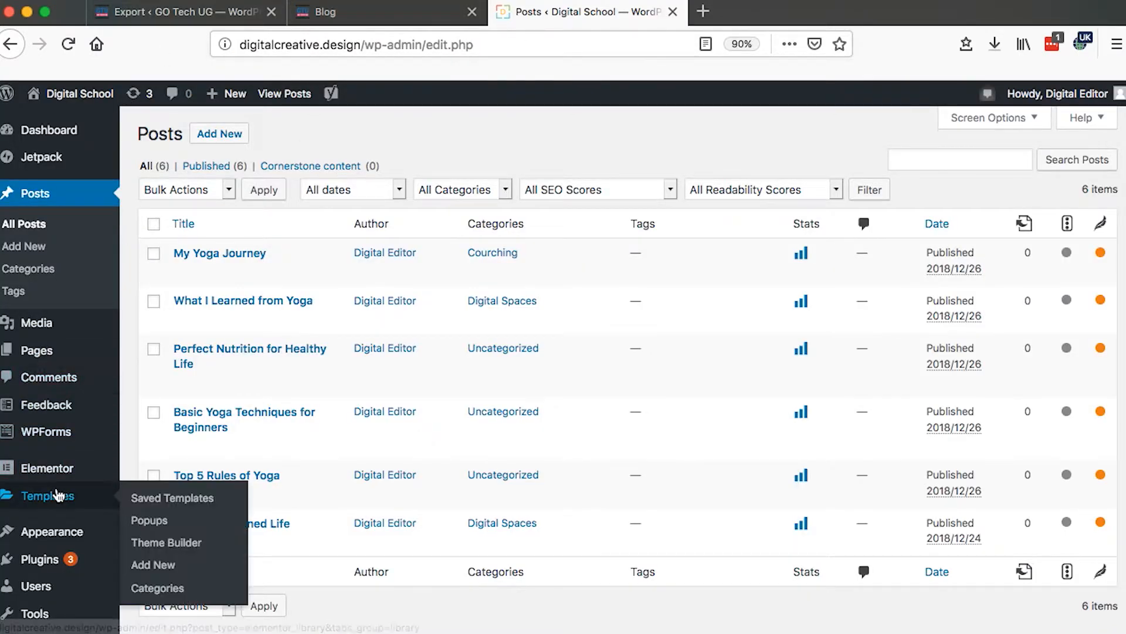
scroll(58, 496, down, 3)
mouse_move(58, 497)
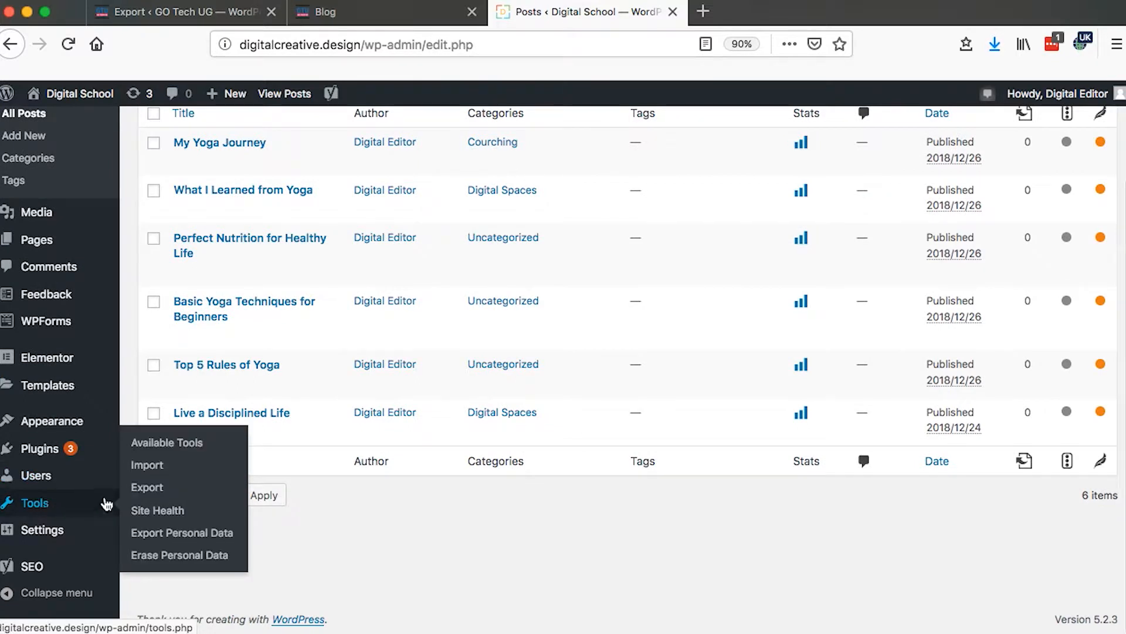
click(158, 466)
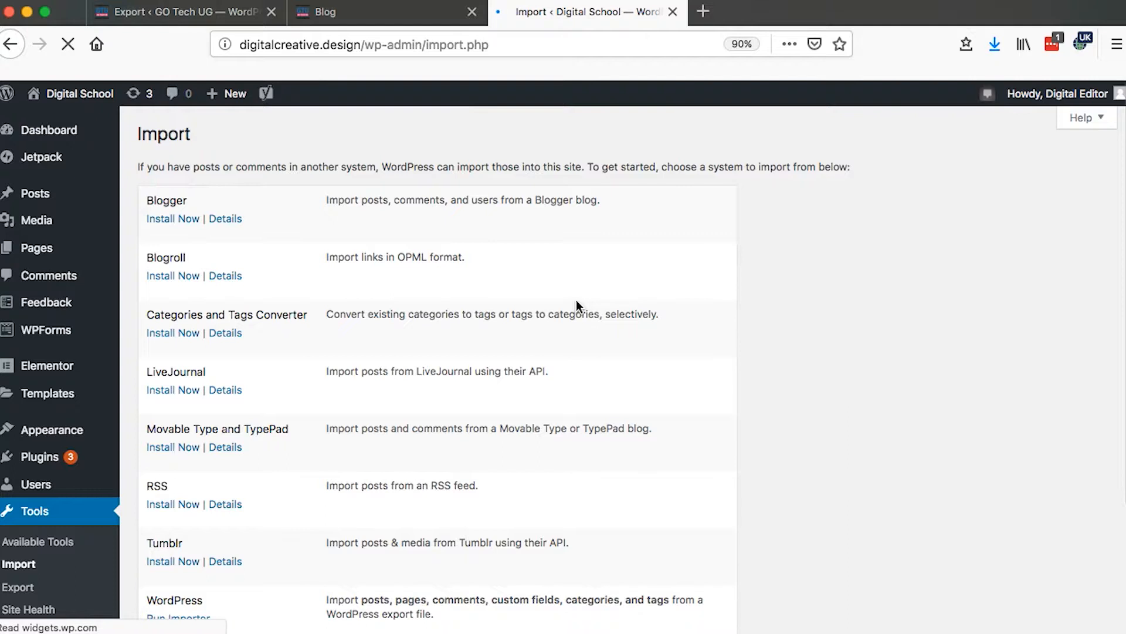
scroll(578, 305, down, 3)
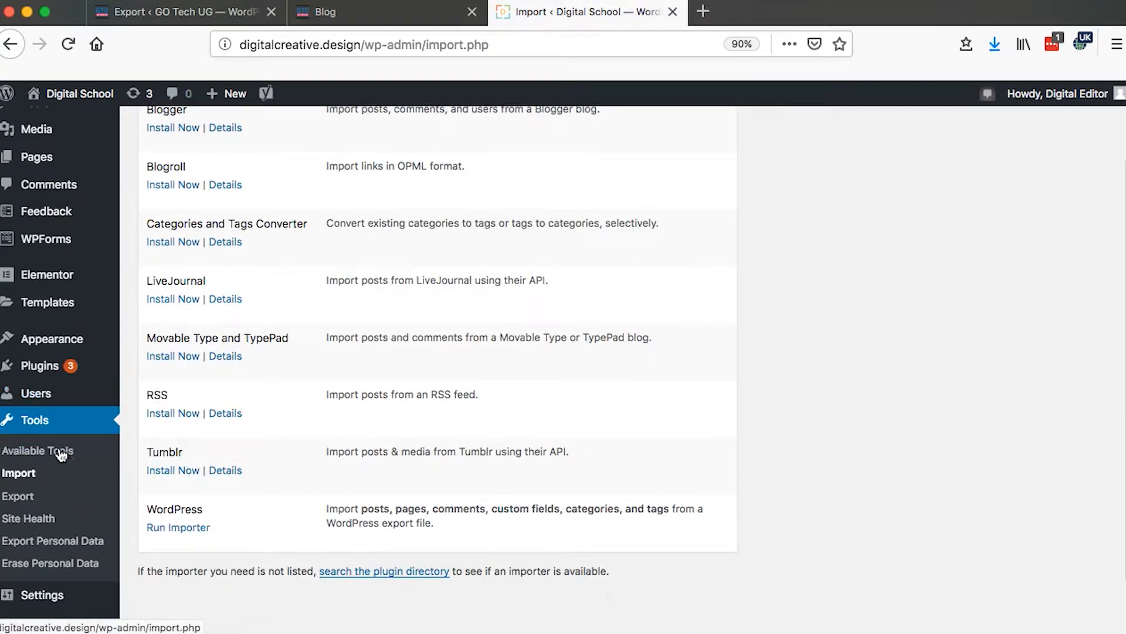
scroll(55, 448, up, 3)
Reopen the Digital School posts list and view the site's home page in a new browser tab.
click(35, 193)
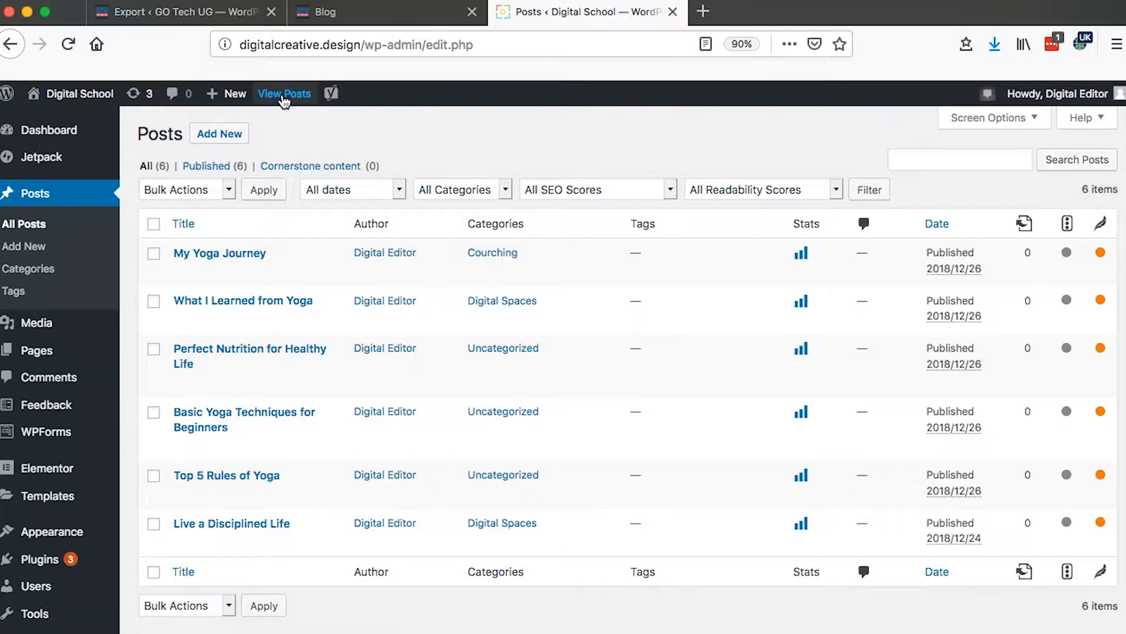
mouse_move(70, 94)
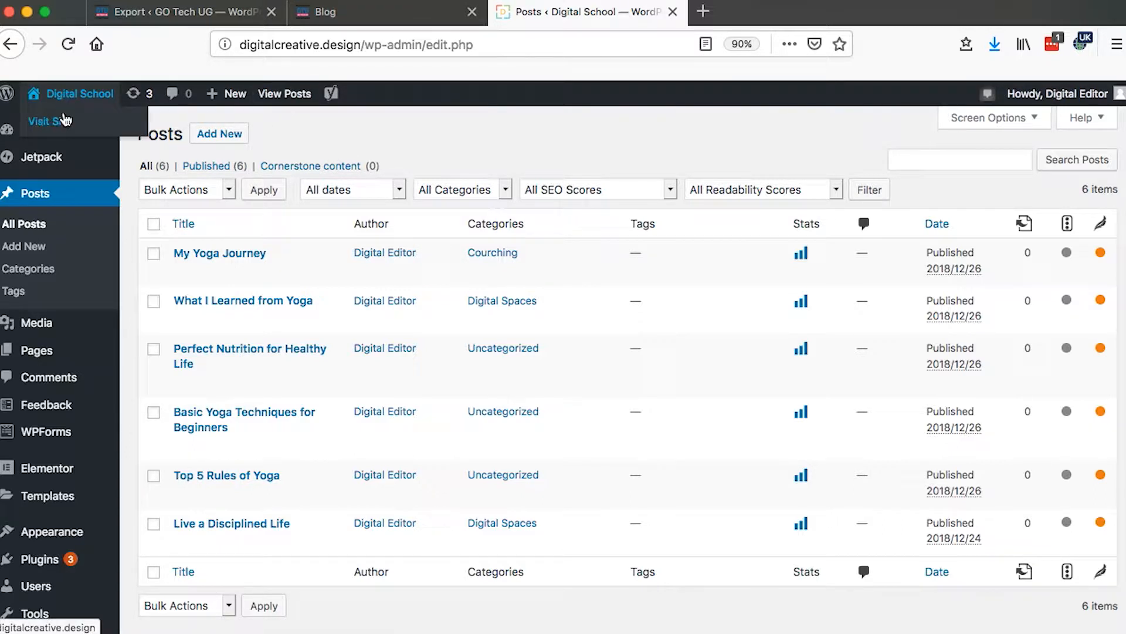
super+click(78, 129)
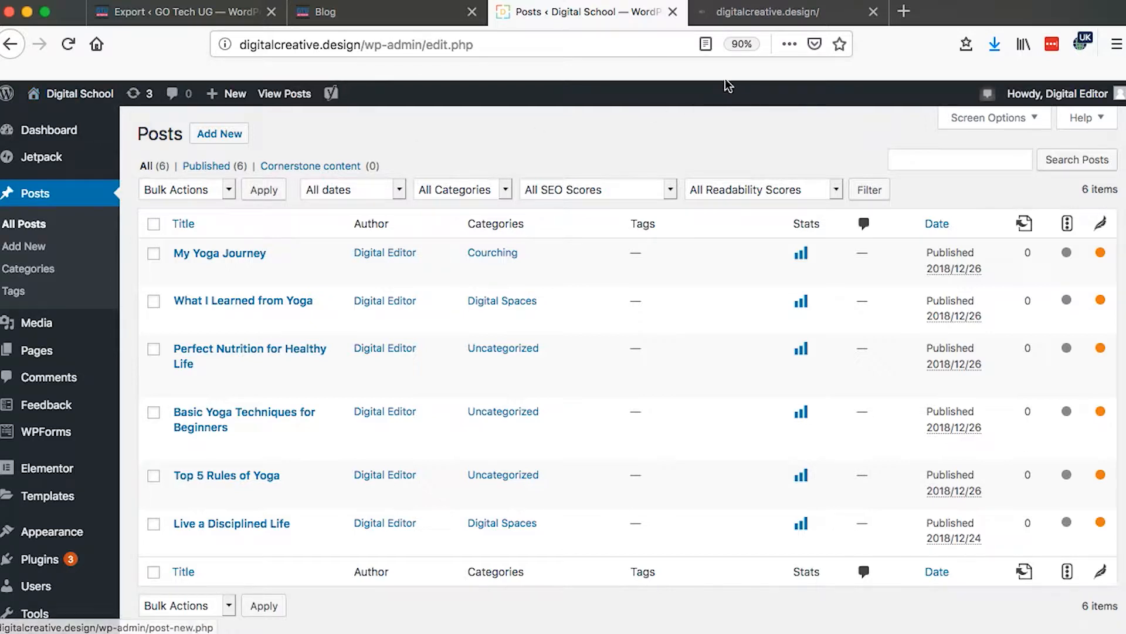
click(765, 15)
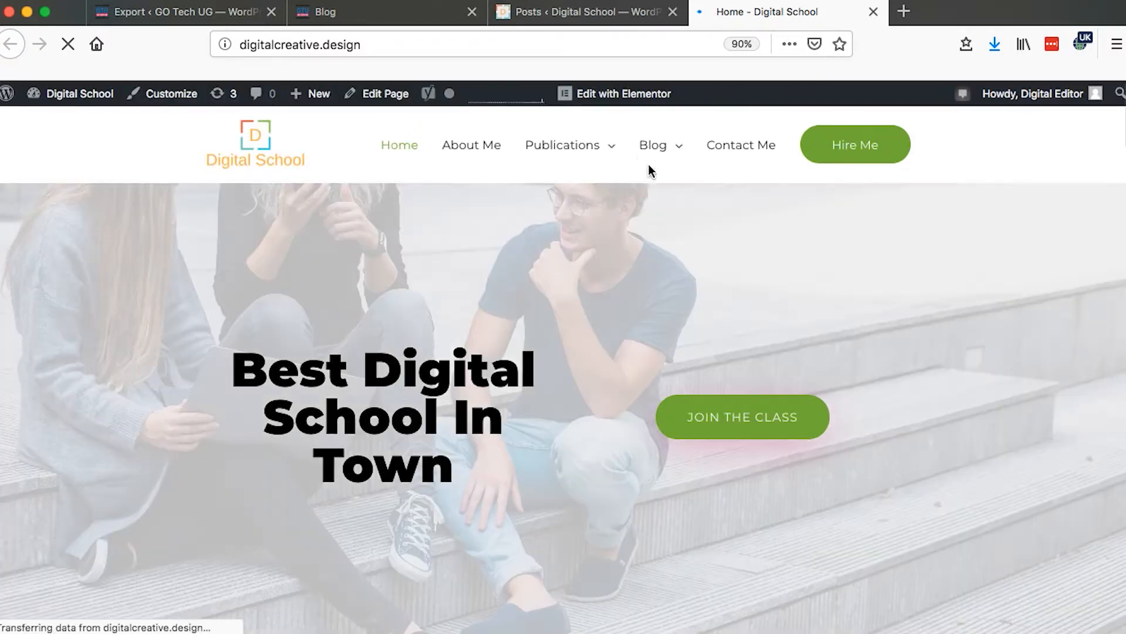
Open the Digital School site's blog page and look through its existing posts.
mouse_move(659, 146)
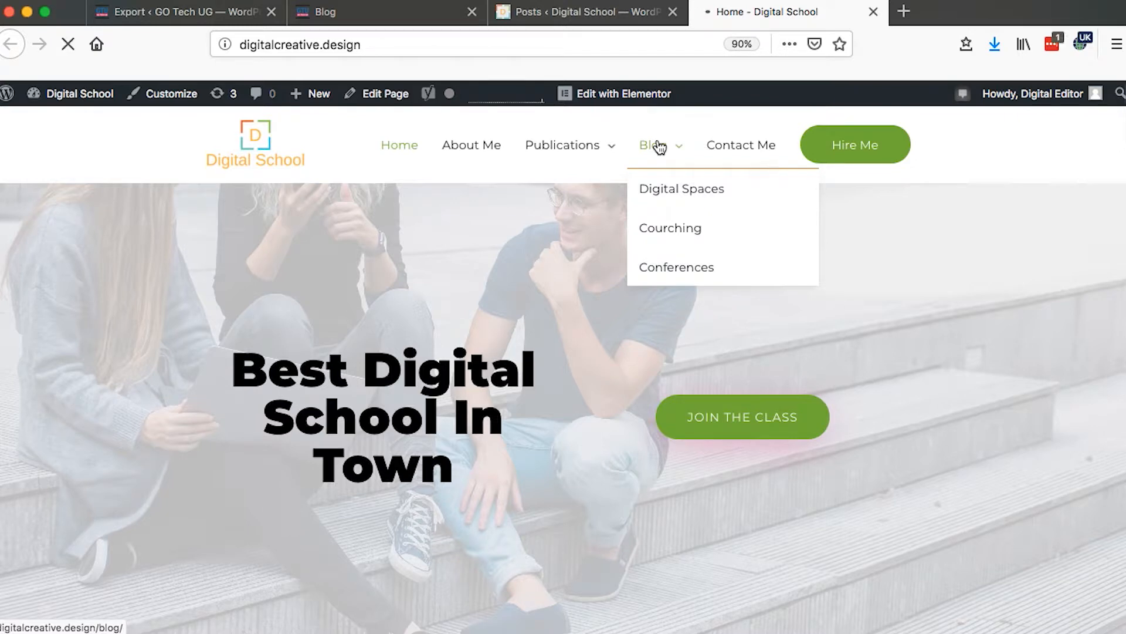
click(660, 147)
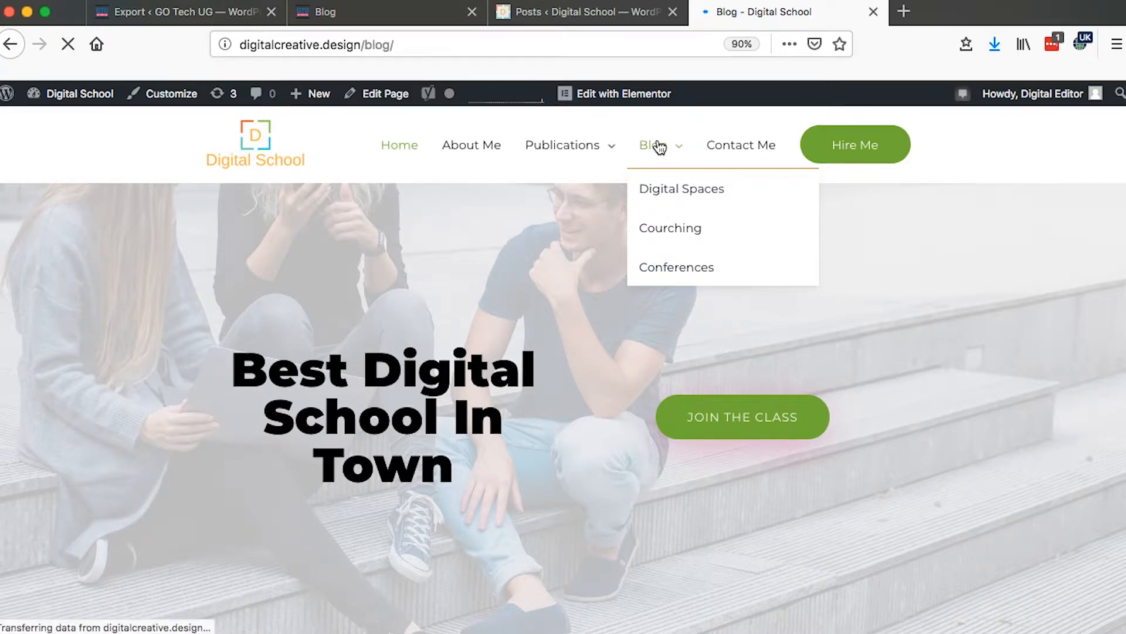
scroll(611, 385, down, 15)
scroll(612, 386, down, 20)
scroll(615, 385, up, 20)
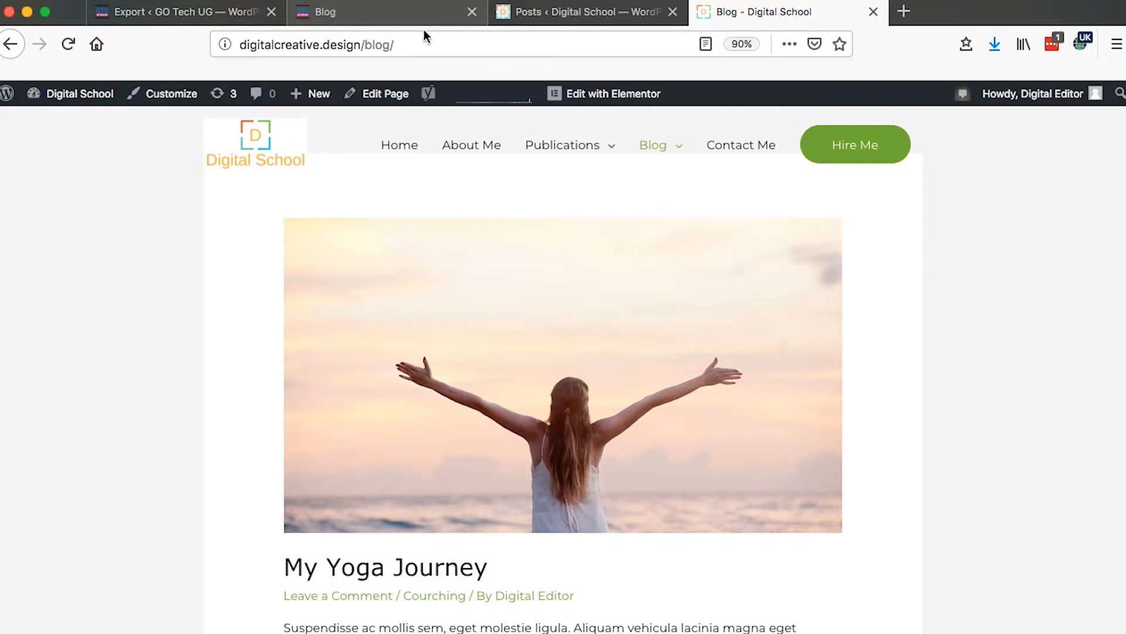
Return to the Digital School dashboard and run the WordPress importer from its import tools.
click(540, 17)
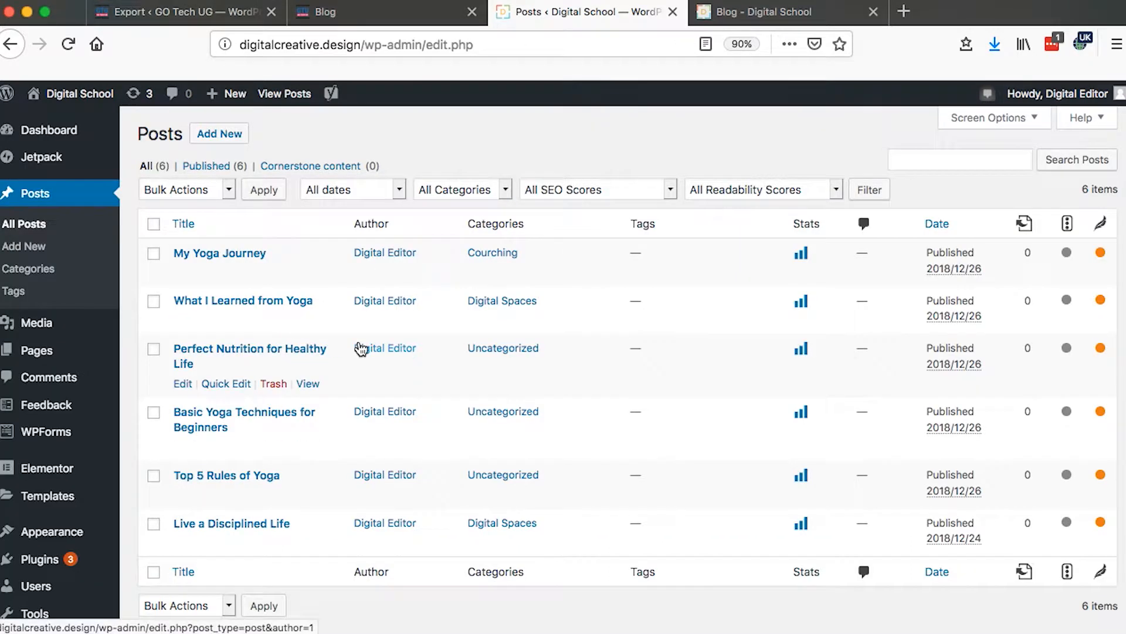
scroll(360, 349, down, 3)
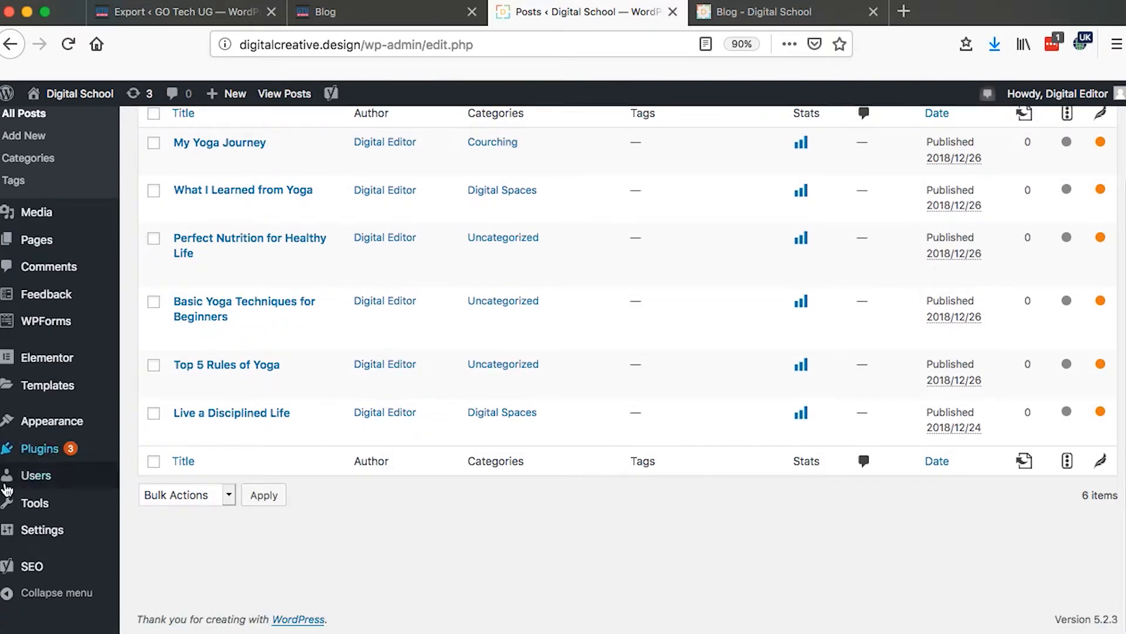
mouse_move(116, 509)
click(159, 471)
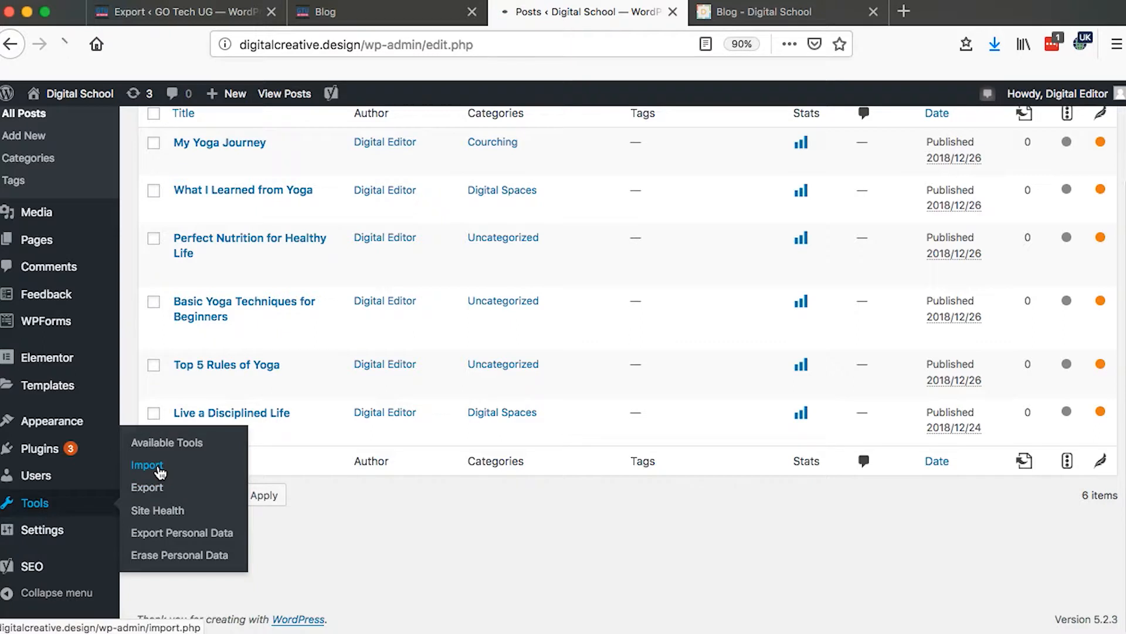
scroll(419, 383, down, 4)
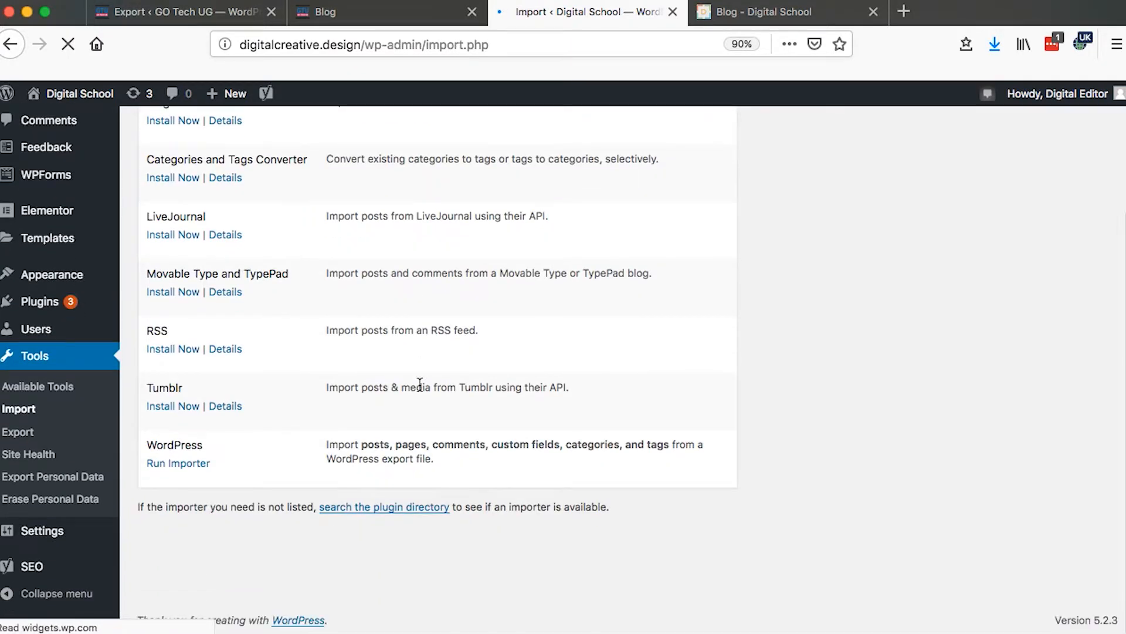
click(178, 466)
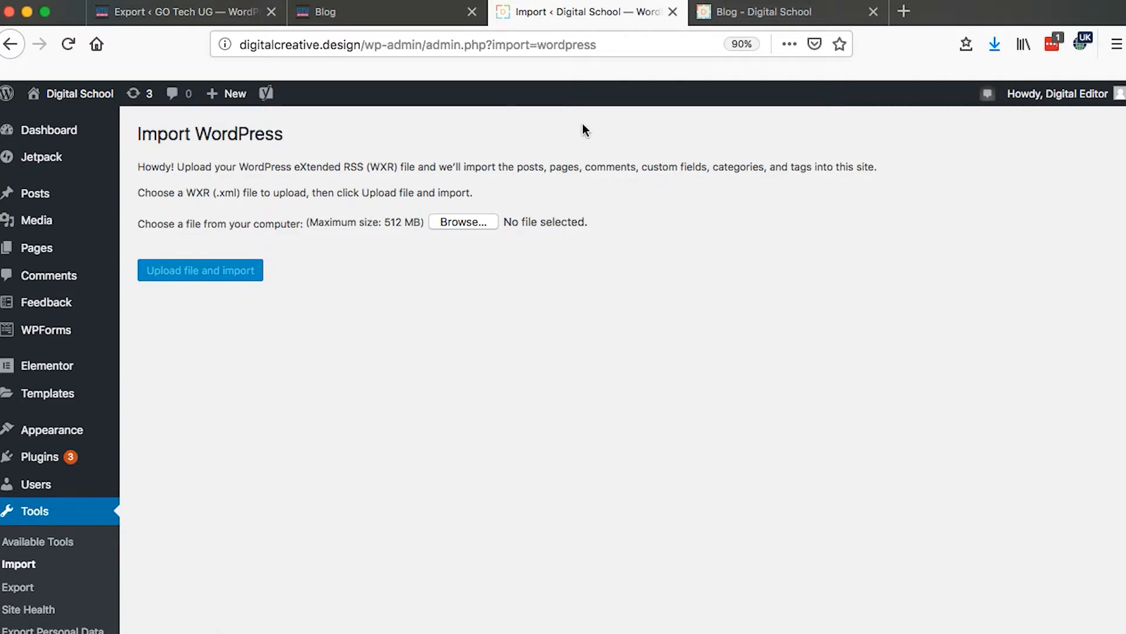
Select gotechug.WordPress.2019-09-08.xml from the Downloads folder and upload it to the importer.
click(473, 227)
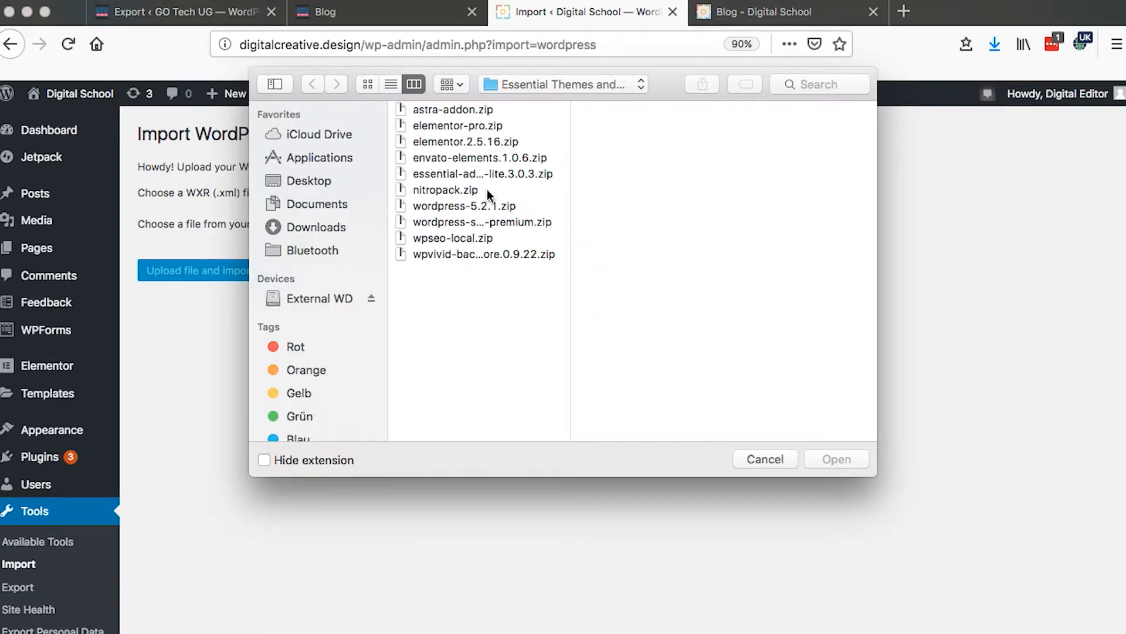
click(302, 226)
click(474, 318)
key(Down)
key(Down)
key(Down)
key(Down)
key(Down)
key(Down)
key(Down)
key(Down)
key(Down)
key(Down)
key(Down)
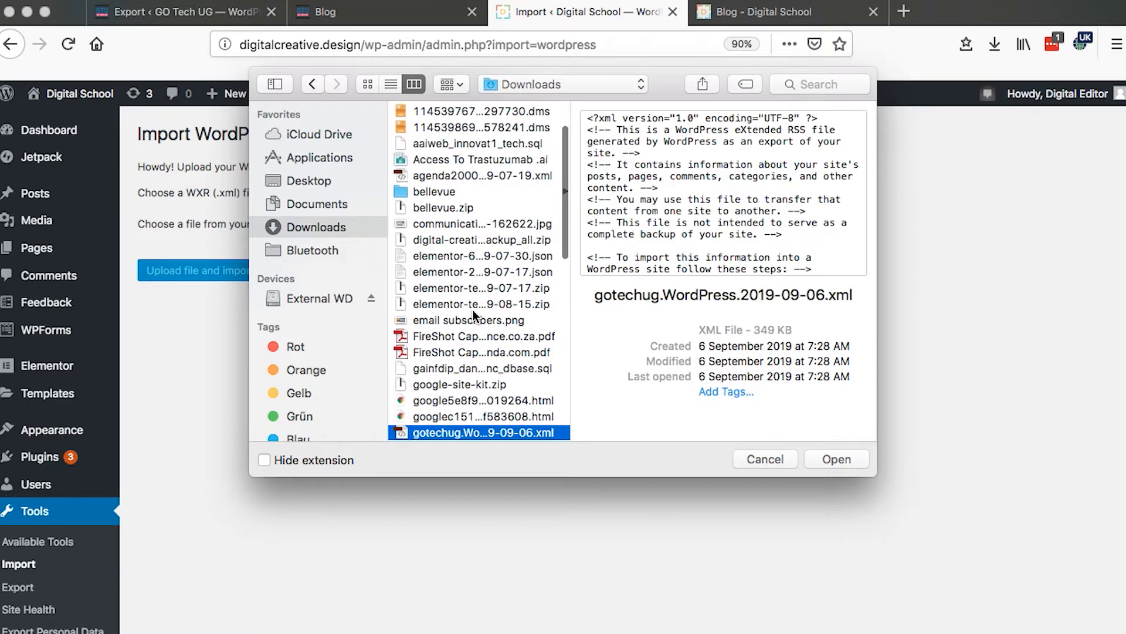
key(Down)
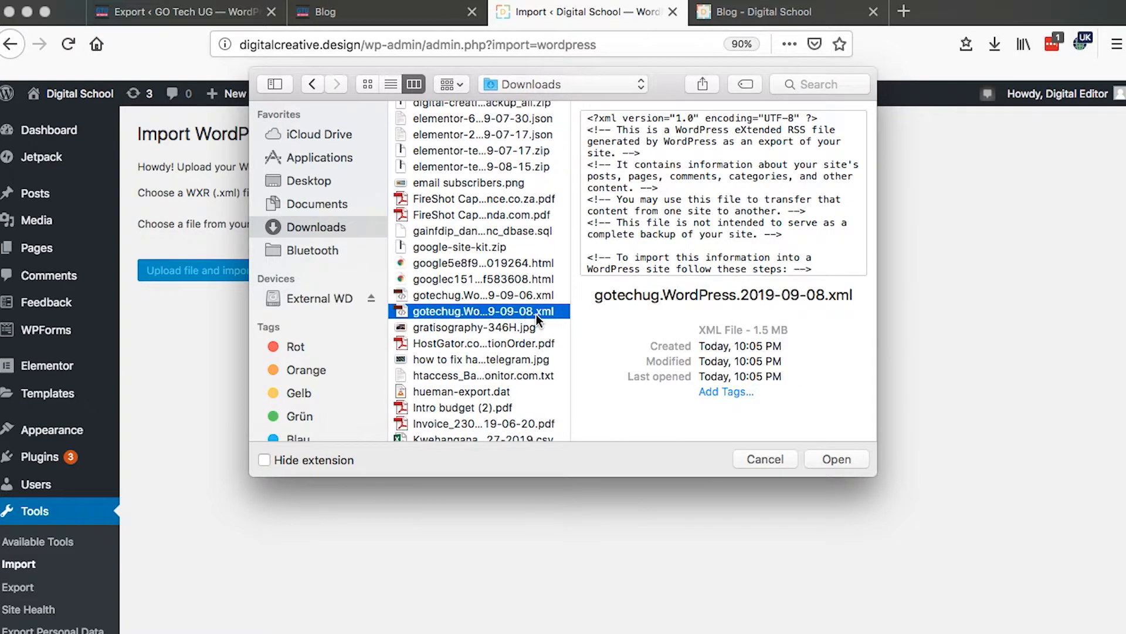
click(843, 461)
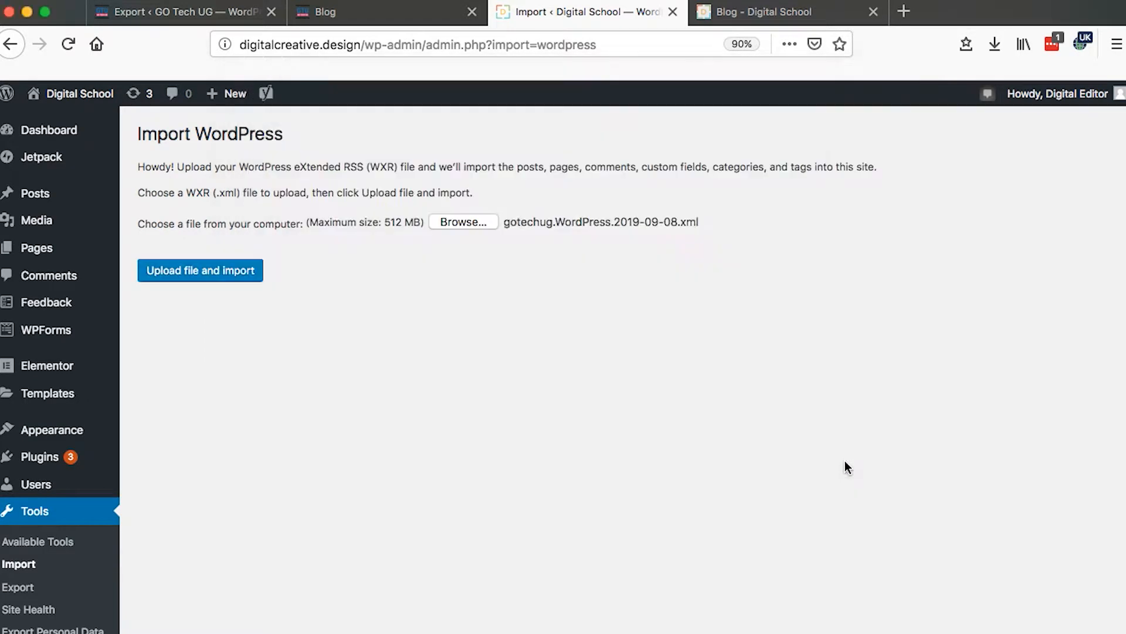
click(219, 282)
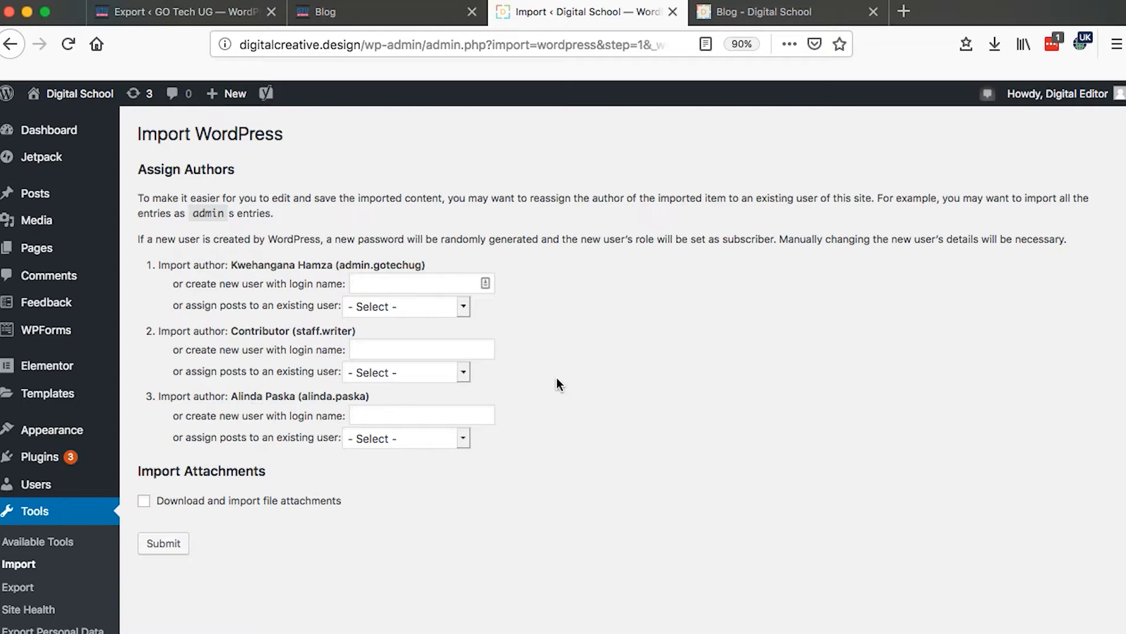
Assign the posts of all three import authors to the existing user Digital Editor.
click(464, 306)
click(473, 312)
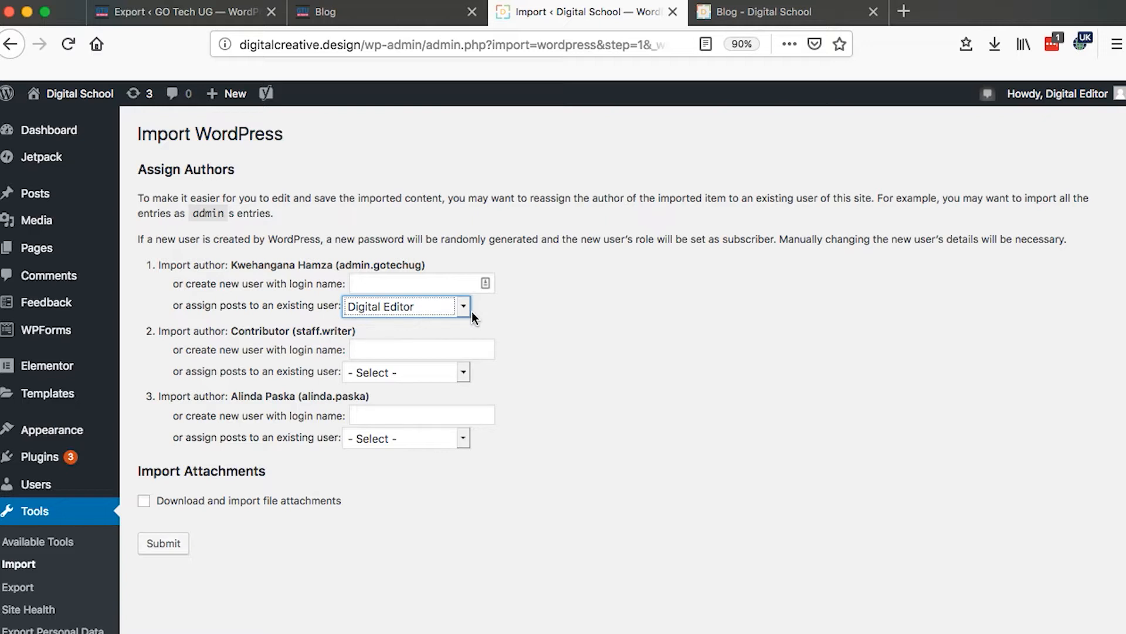
click(464, 371)
click(443, 420)
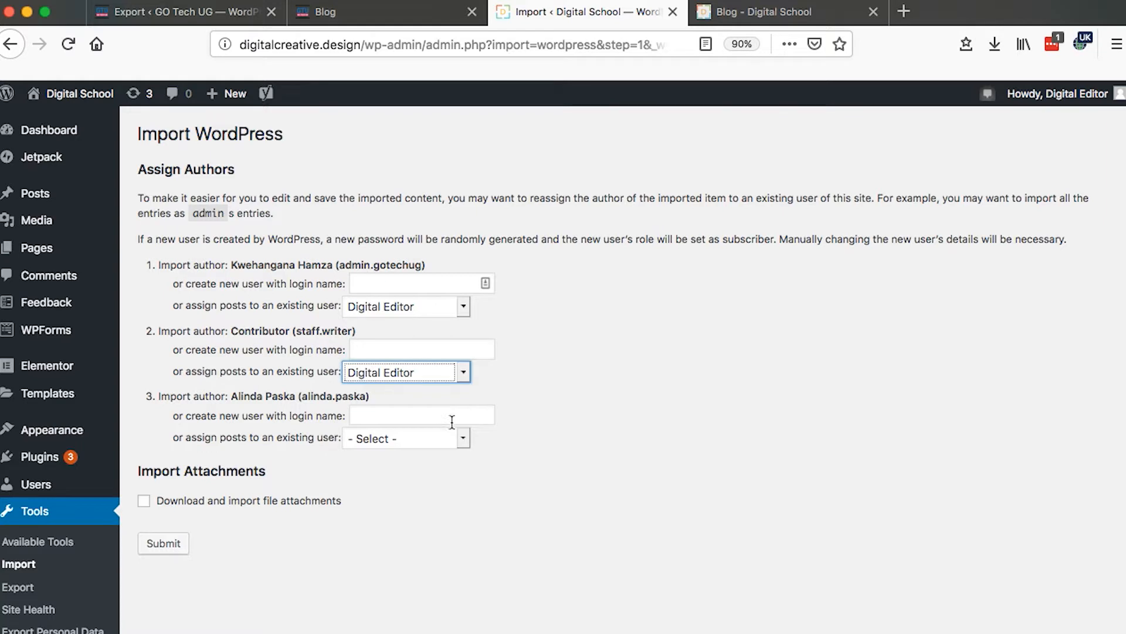
click(461, 446)
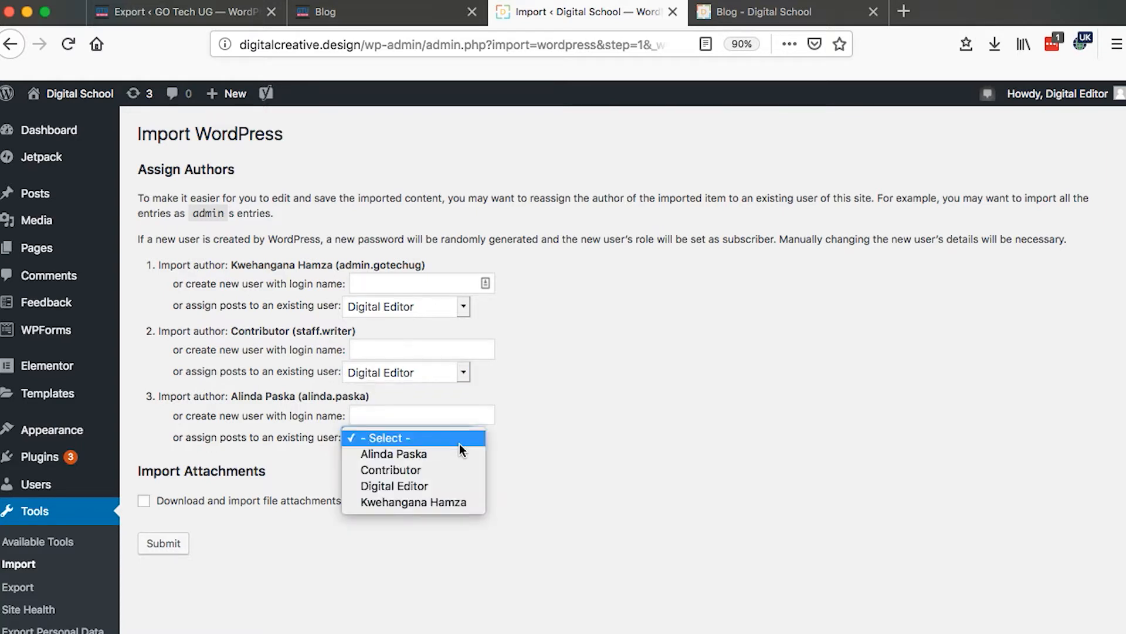
click(427, 487)
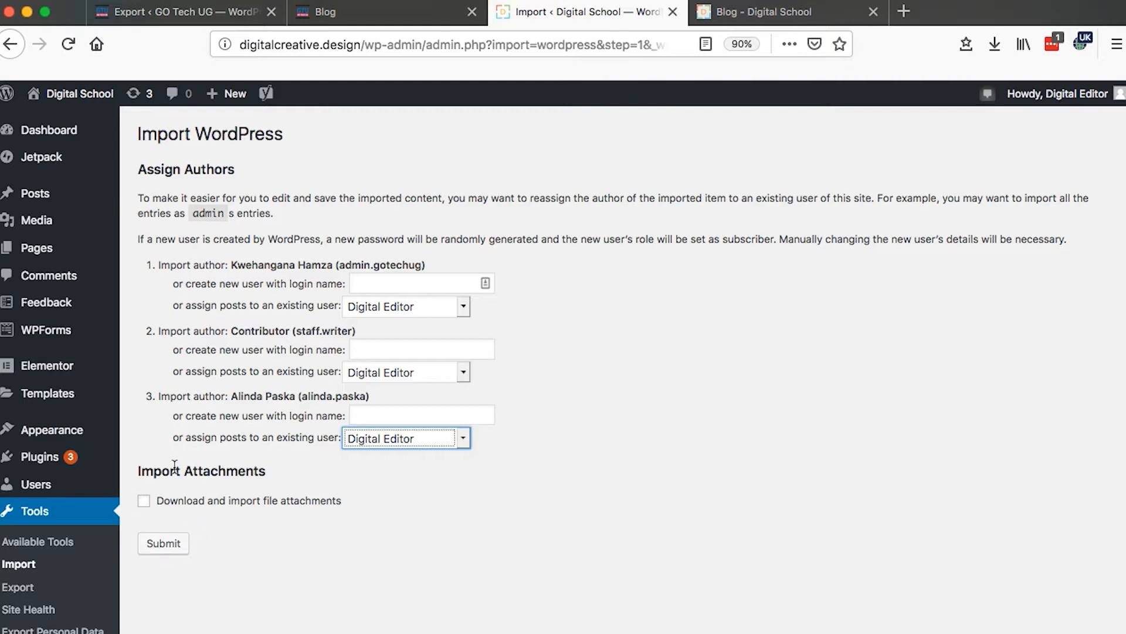
Include downloading and importing of file attachments, submit the import, and look over its result log.
click(144, 502)
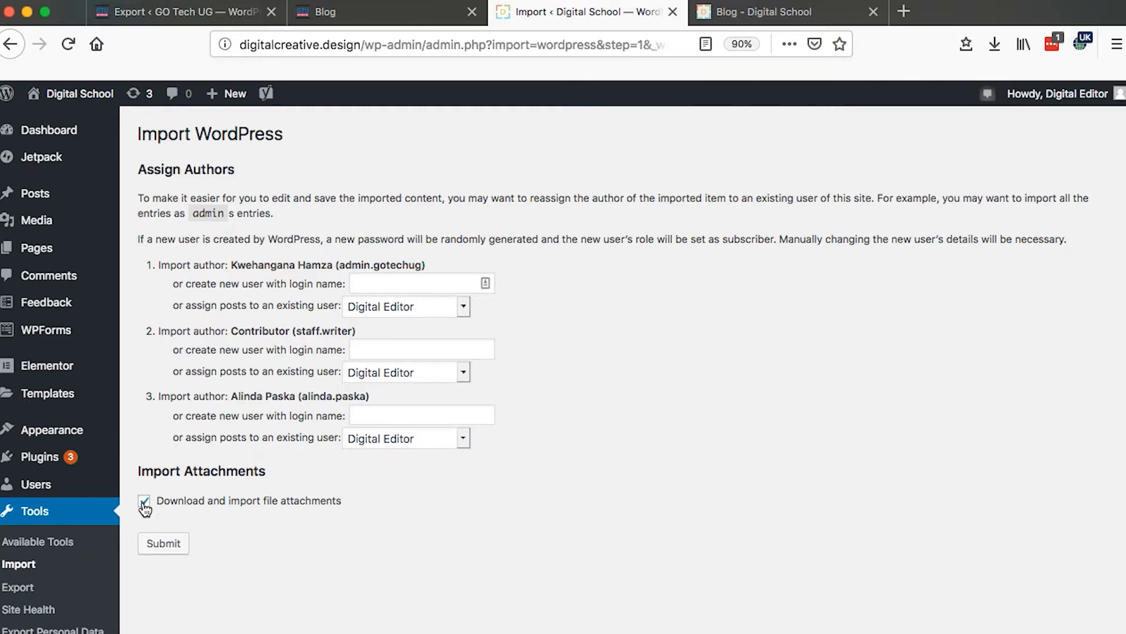
click(168, 544)
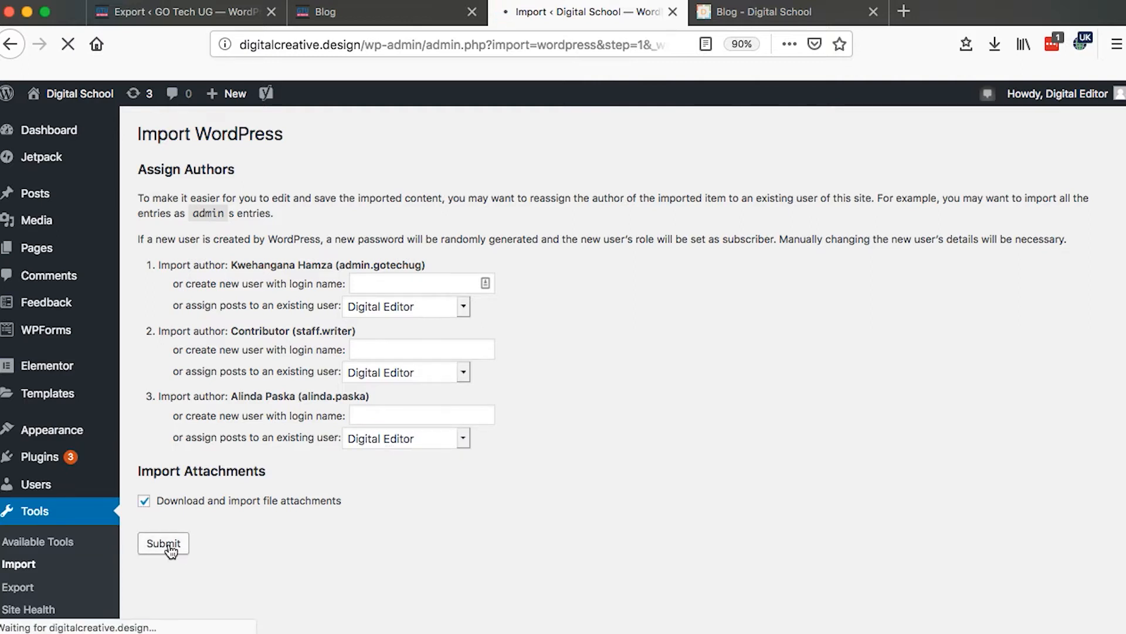
scroll(725, 273, down, 20)
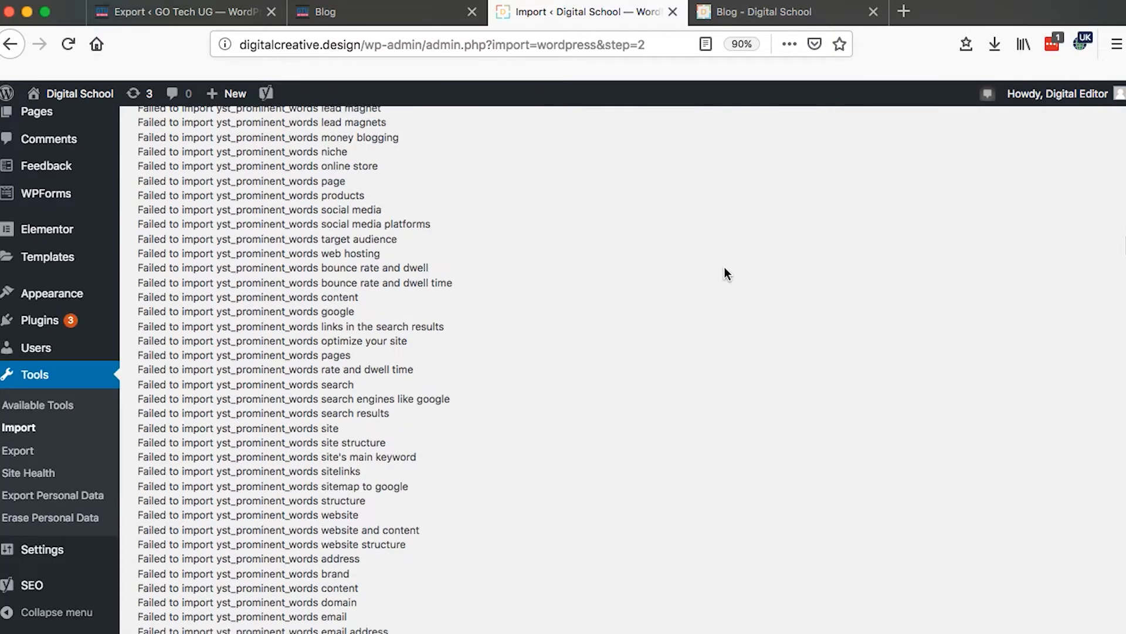
scroll(725, 273, up, 15)
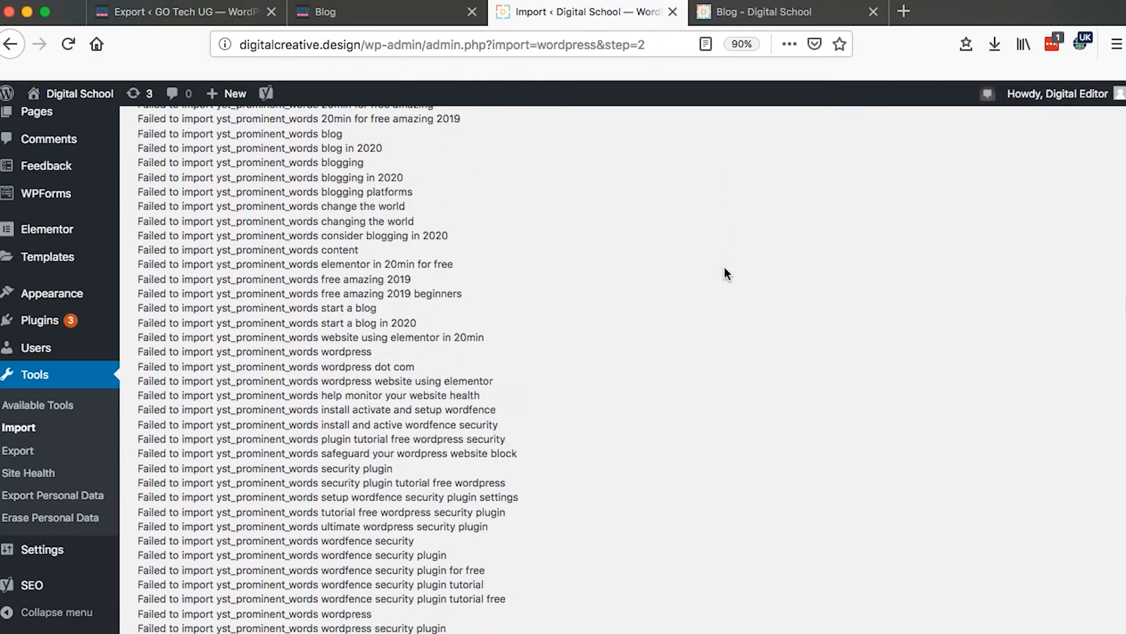
Open the list of all Digital School posts and look through the imported entries.
mouse_move(27, 192)
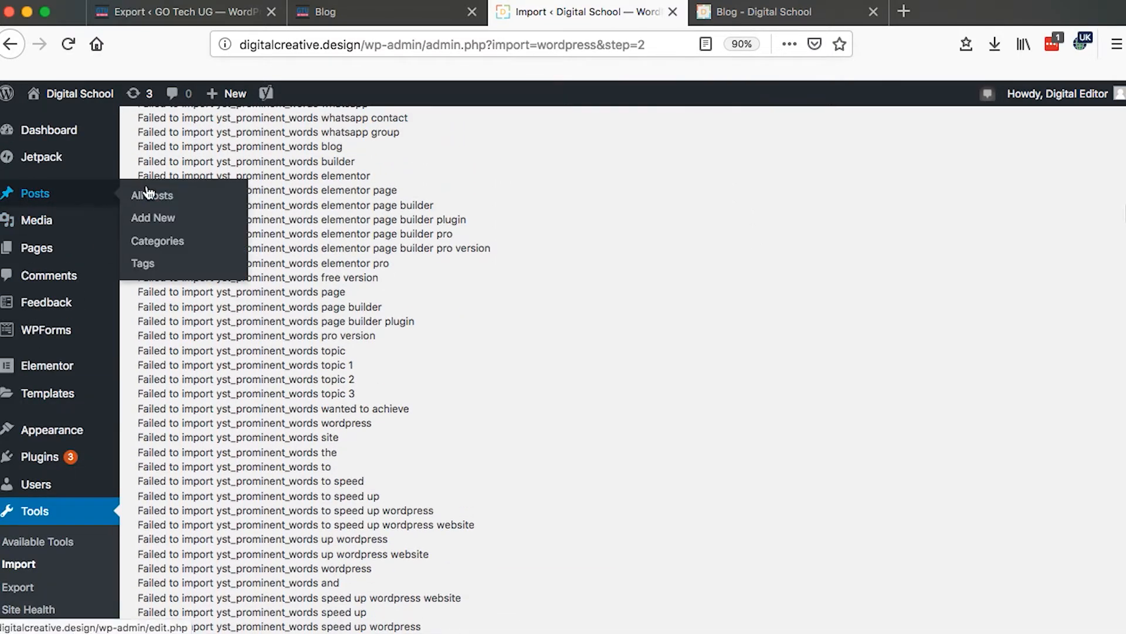
click(151, 197)
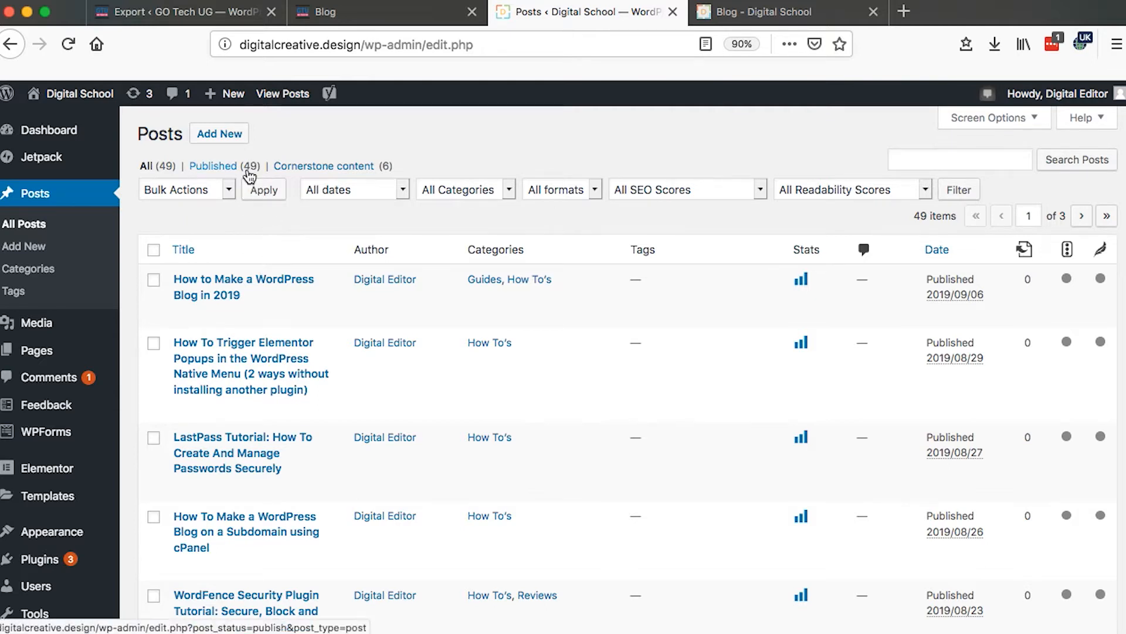
scroll(348, 331, down, 15)
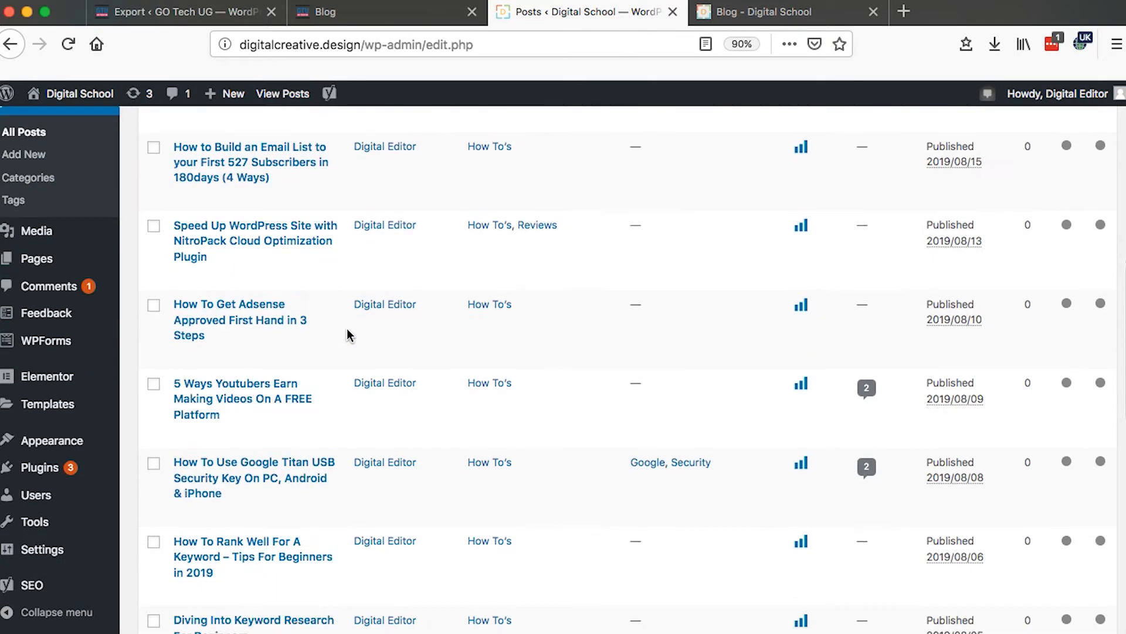
scroll(348, 334, down, 7)
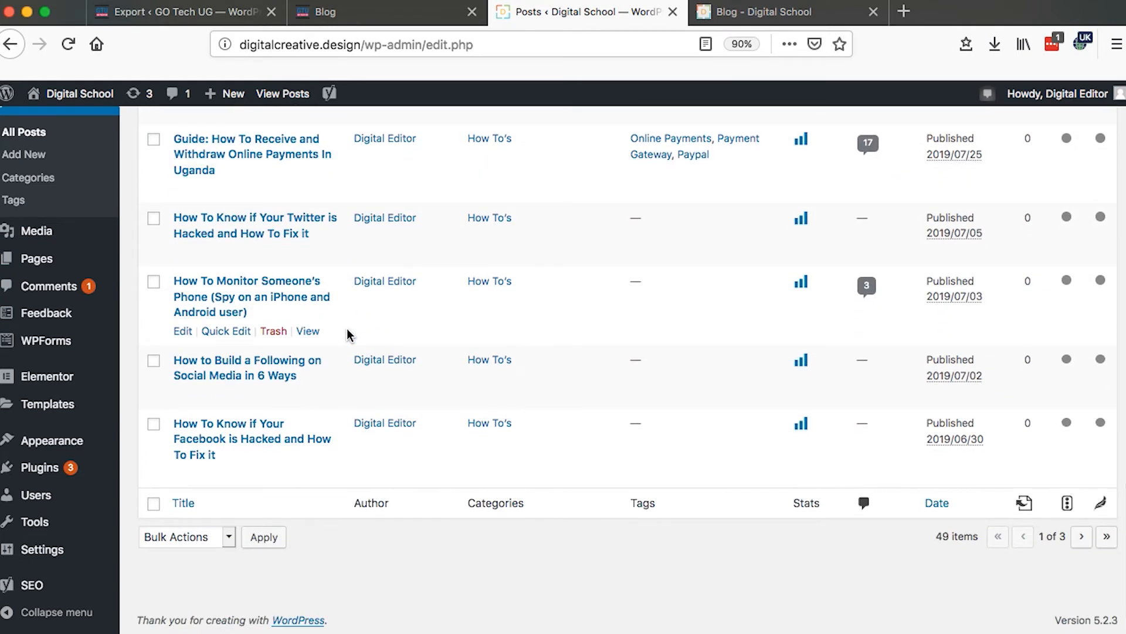
scroll(347, 330, up, 5)
Reload the Digital School blog page and look through the imported posts on the live site.
click(763, 11)
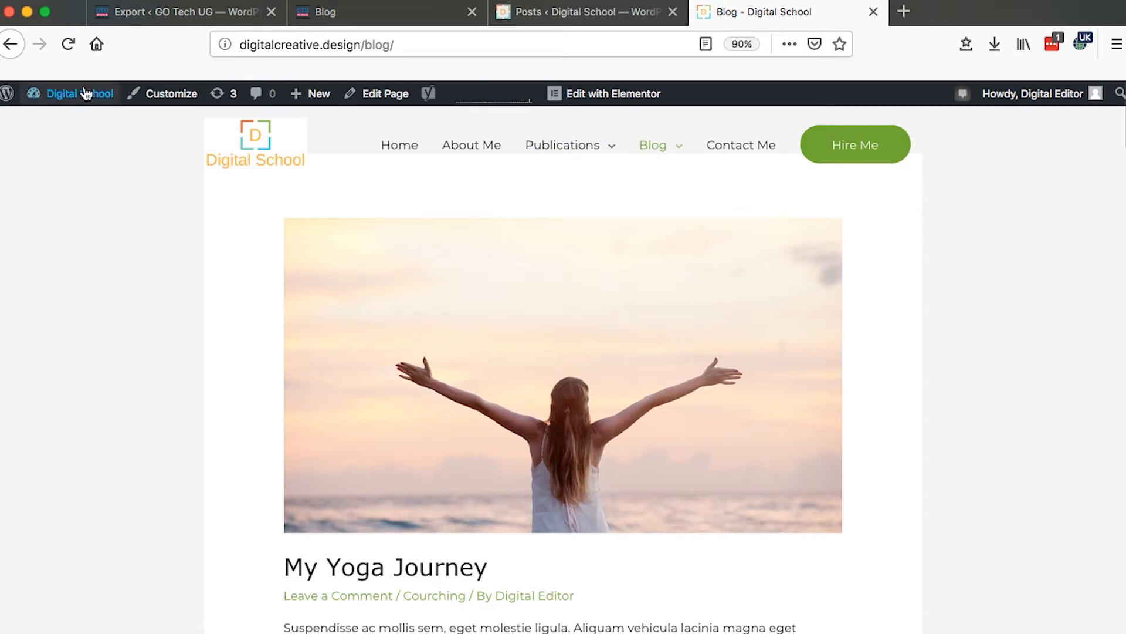
click(68, 45)
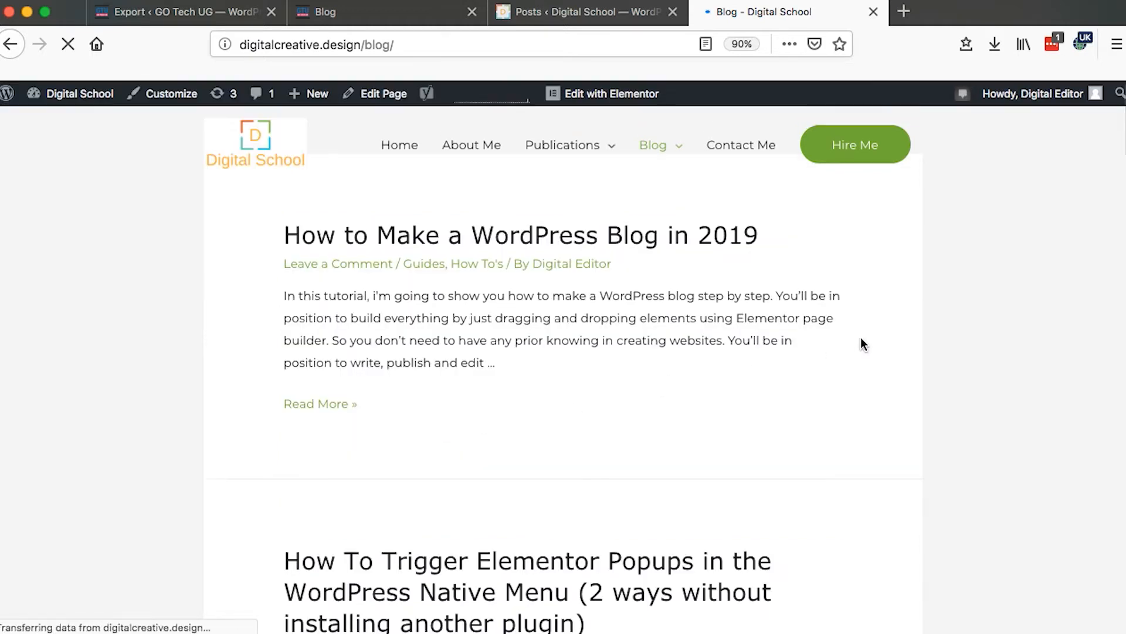
scroll(861, 338, down, 10)
scroll(860, 338, up, 10)
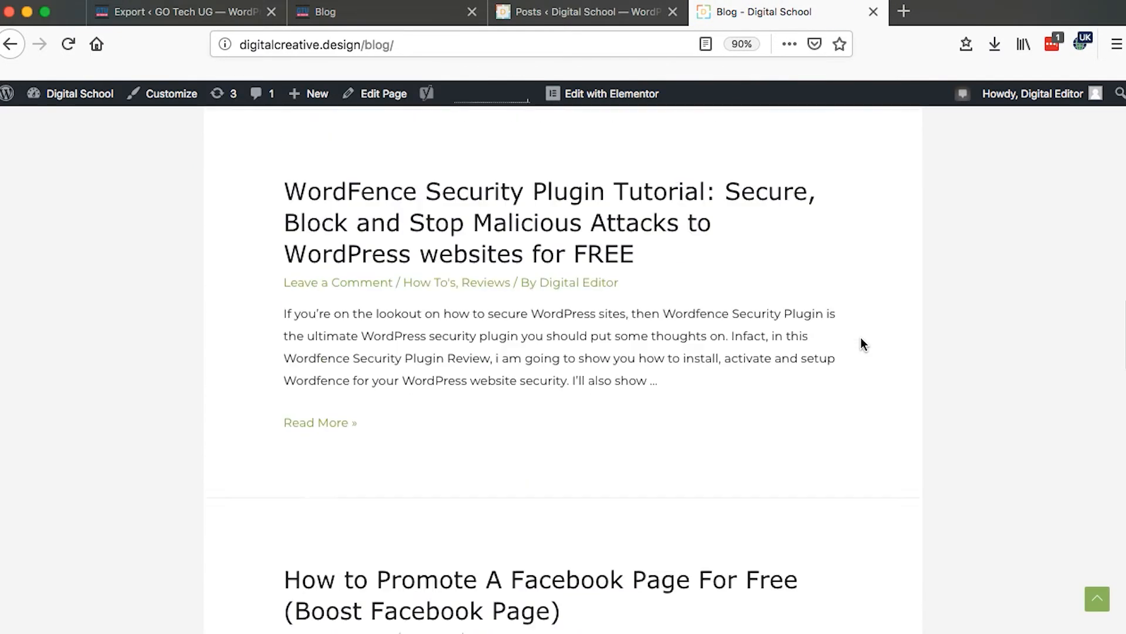
scroll(861, 339, down, 10)
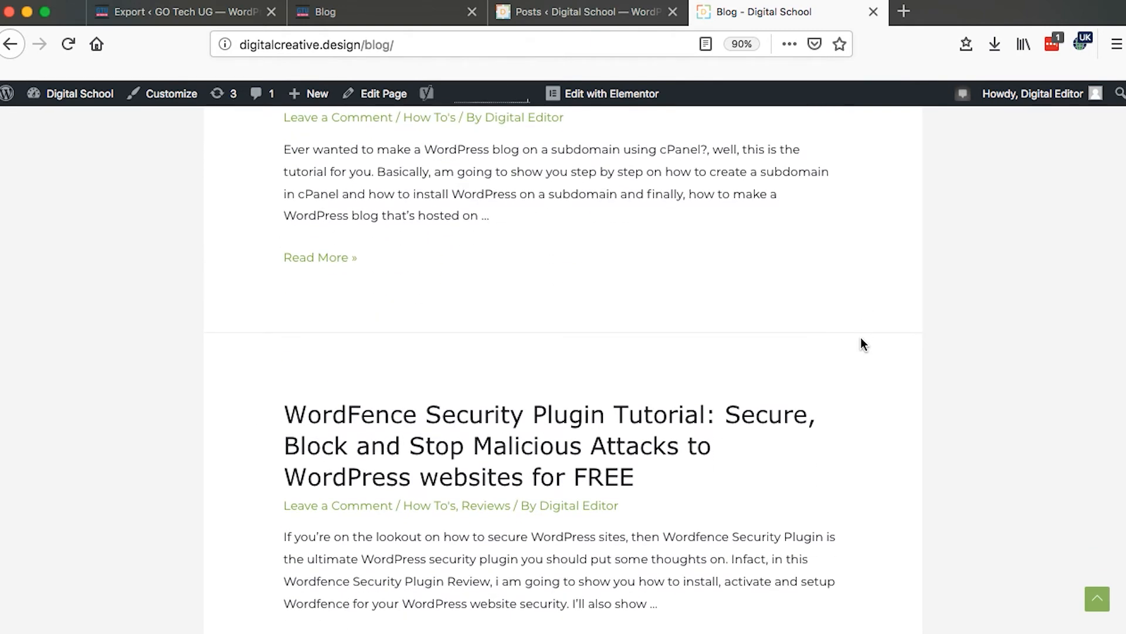
scroll(861, 340, up, 8)
scroll(860, 343, up, 6)
scroll(860, 343, down, 3)
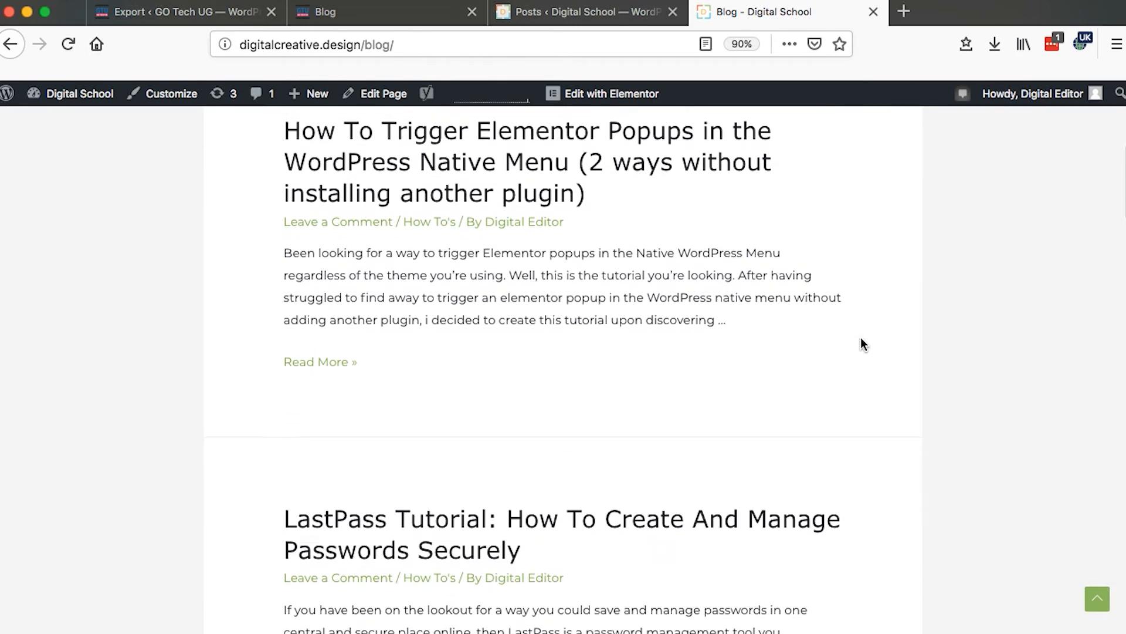
scroll(861, 343, up, 2)
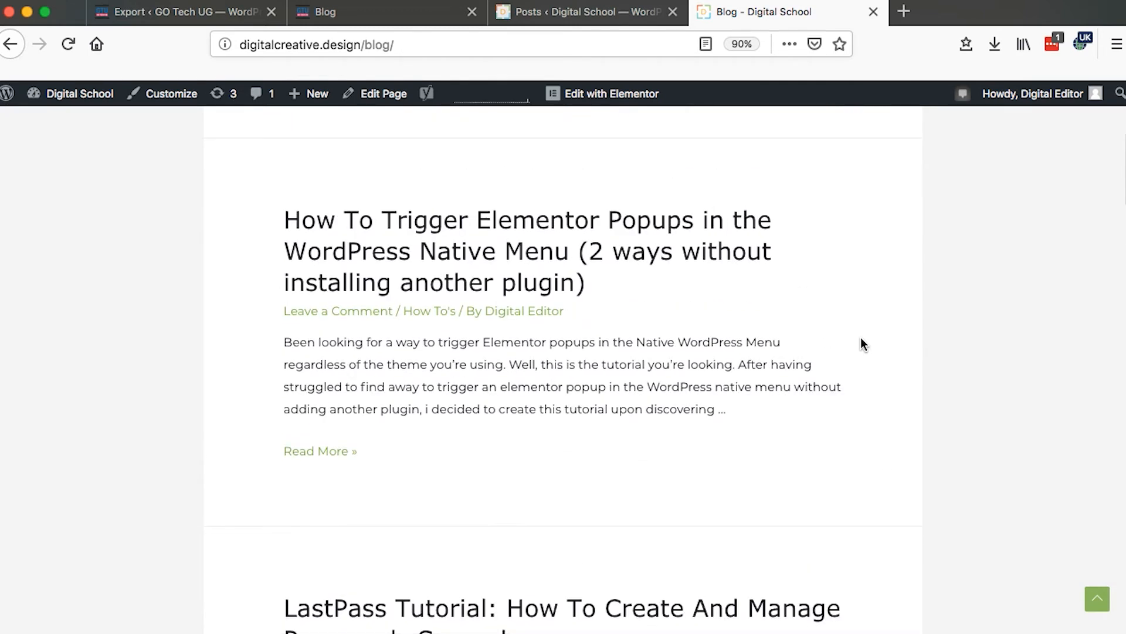
scroll(860, 339, up, 5)
scroll(860, 343, up, 2)
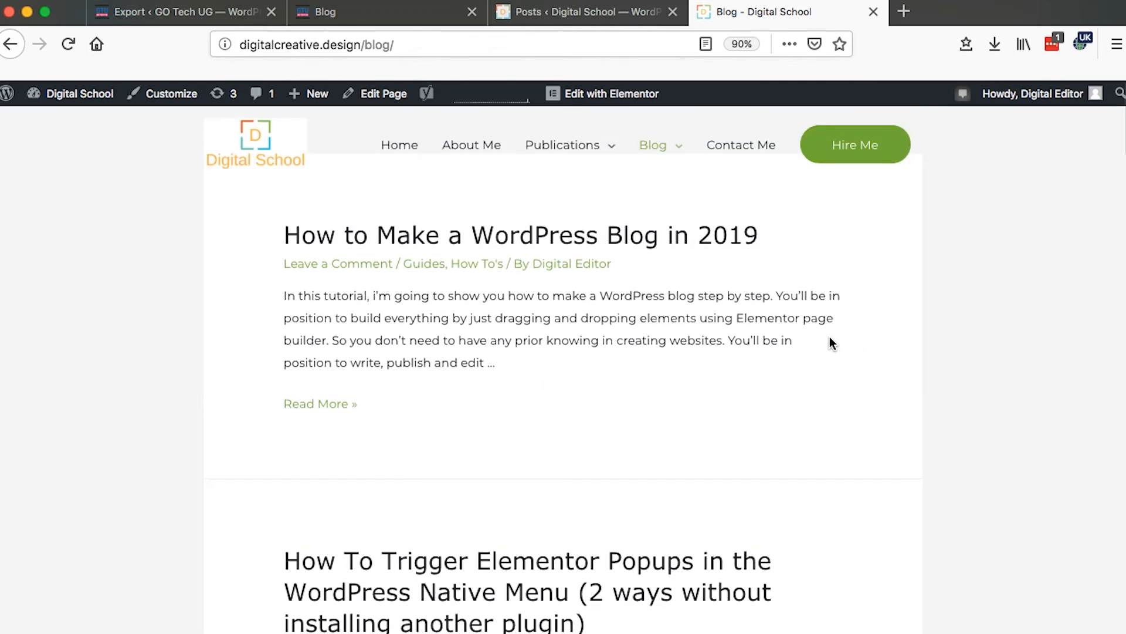
scroll(656, 434, down, 12)
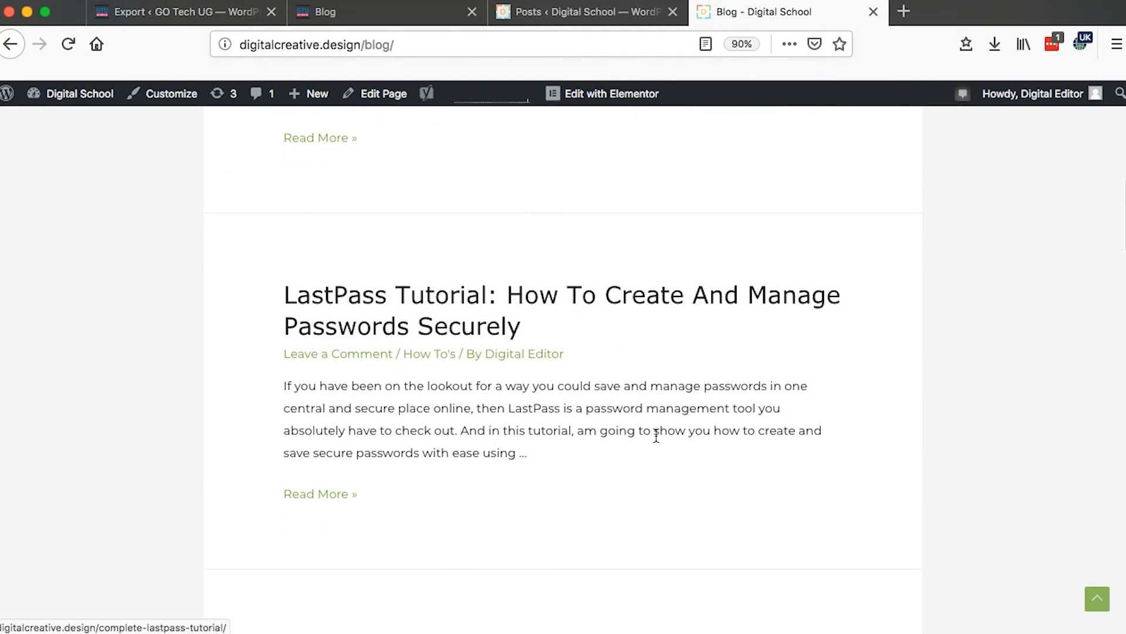
Open the LastPass Tutorial post from the blog to examine its content, and return to the dashboard's posts list.
click(597, 296)
scroll(506, 303, down, 8)
scroll(505, 301, down, 6)
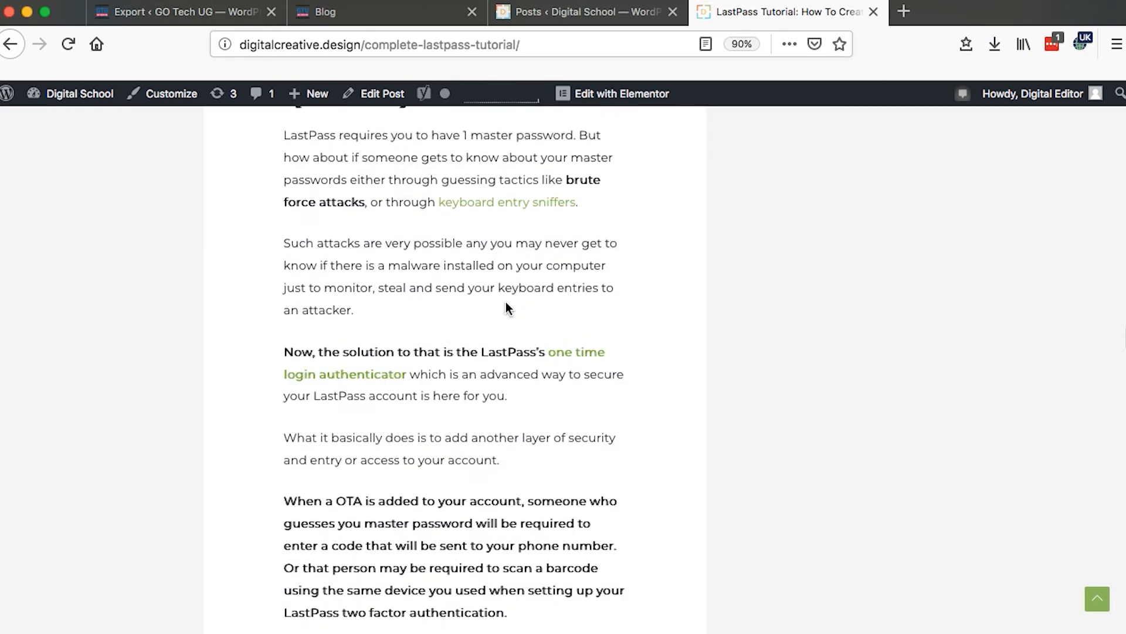
click(563, 12)
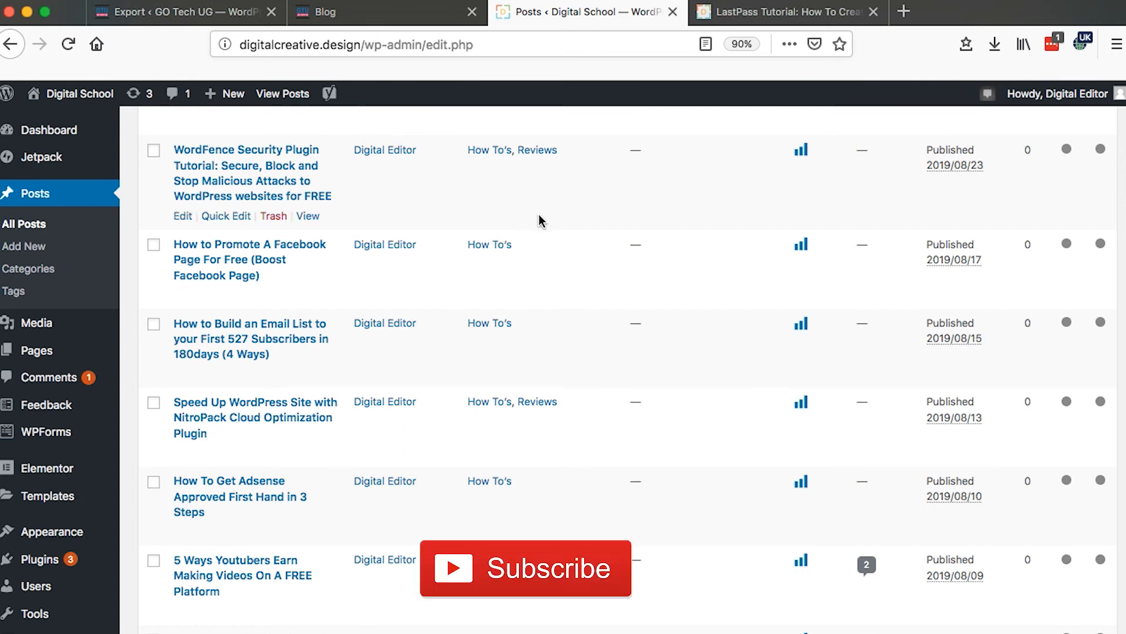
scroll(471, 225, up, 8)
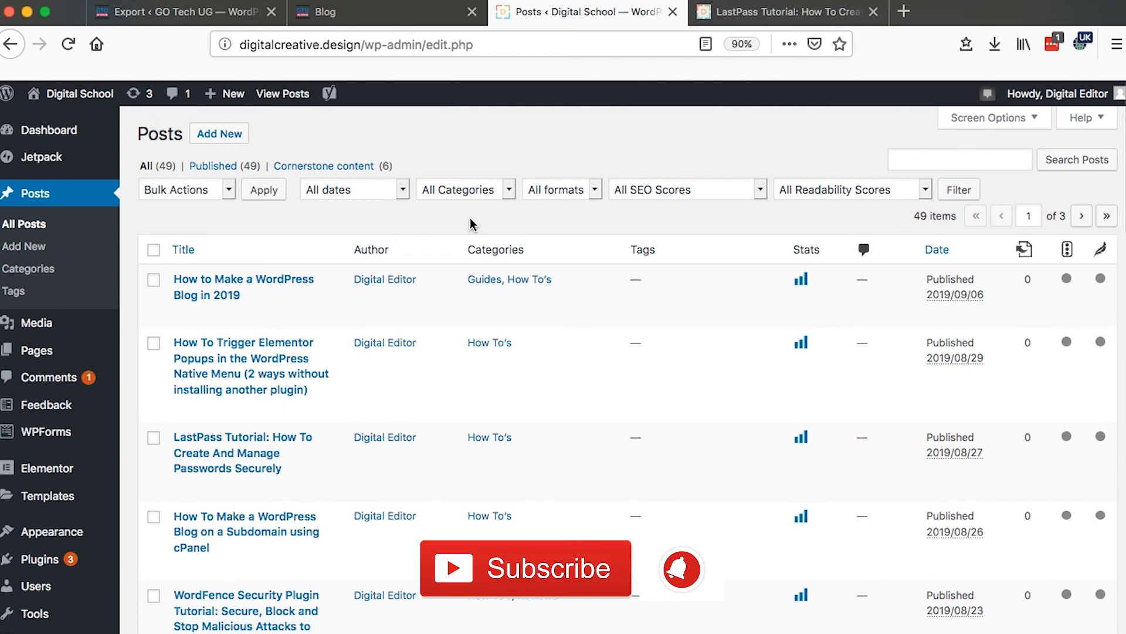